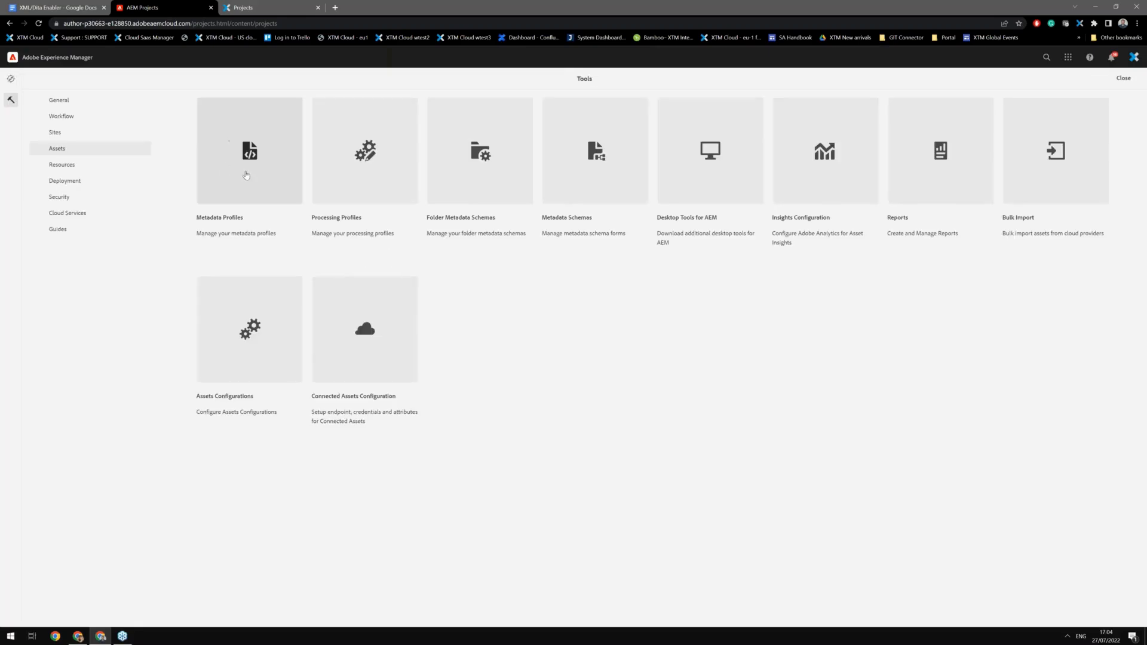
# Step: Open the Projects console from the tools area
pyautogui.click(69, 104)
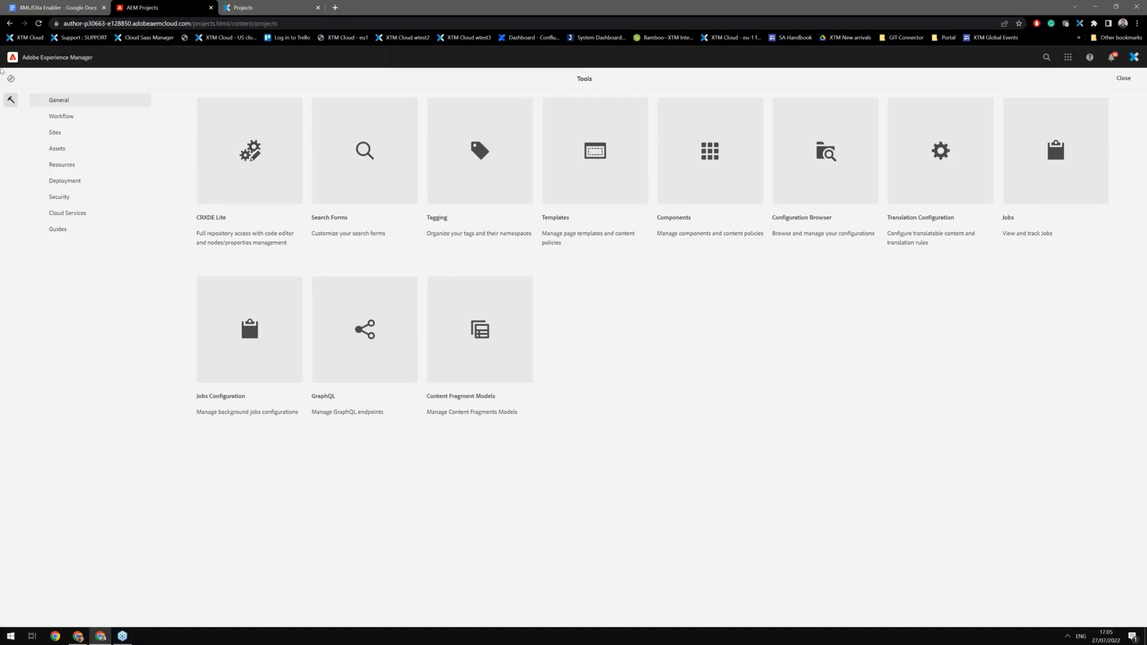
pyautogui.click(123, 63)
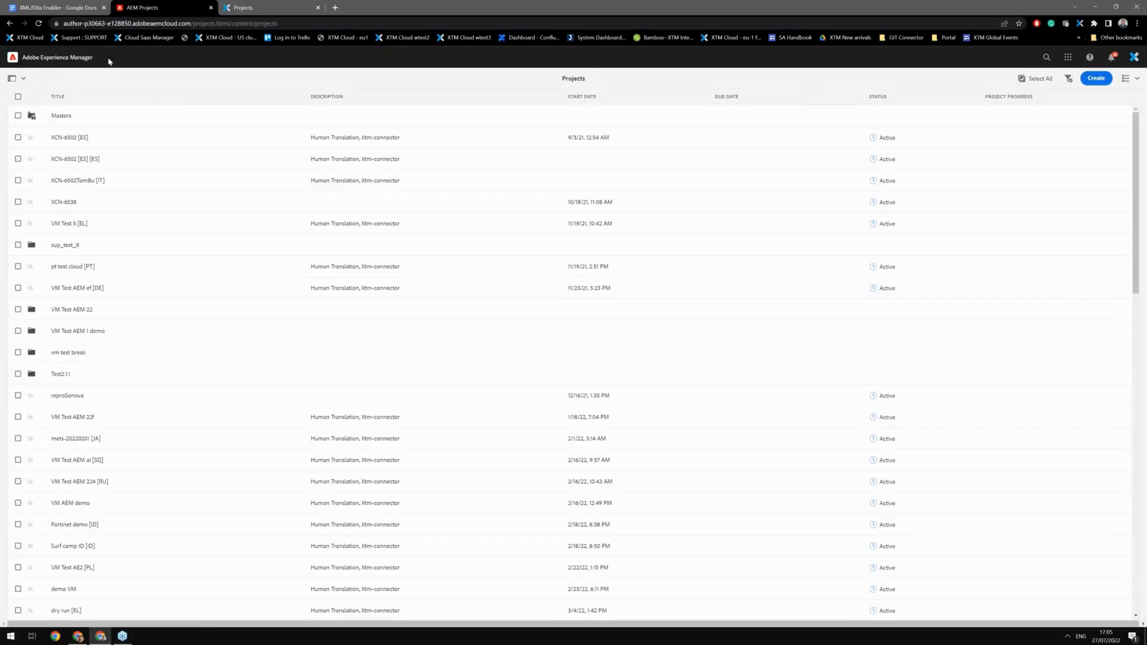
pyautogui.click(70, 59)
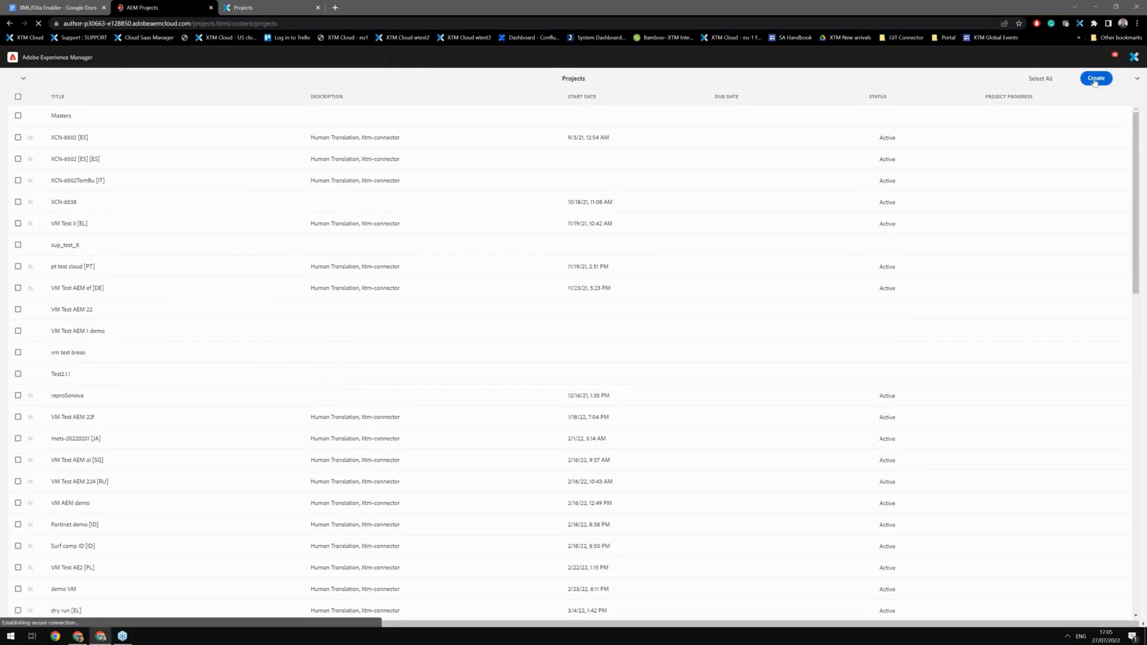
pyautogui.click(1095, 80)
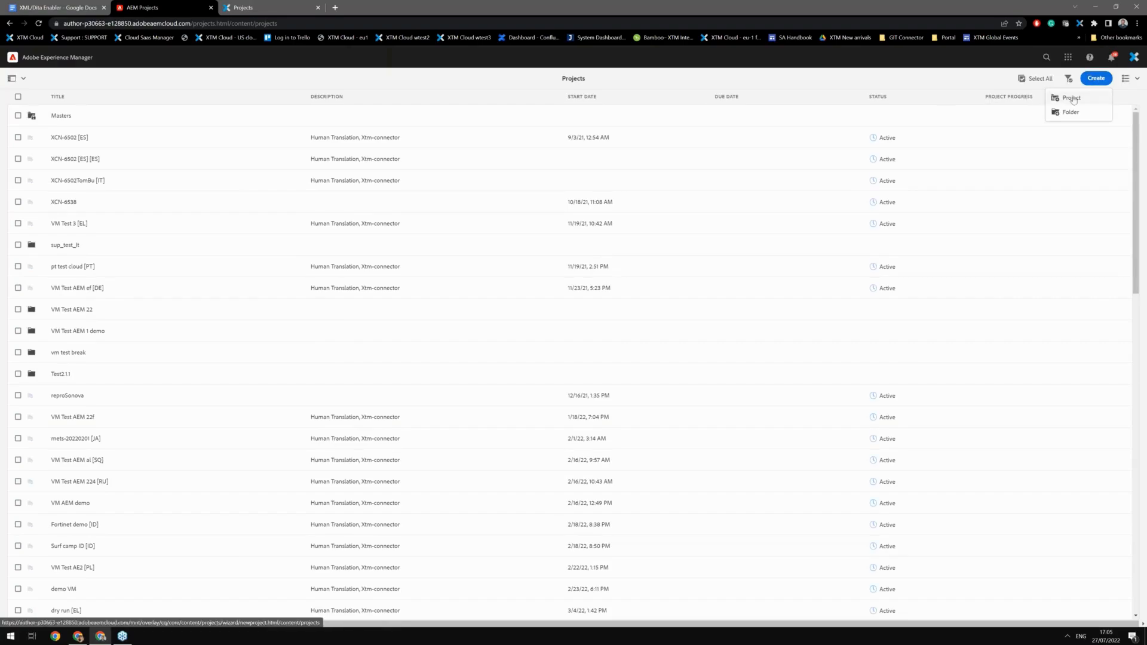
pyautogui.click(1072, 100)
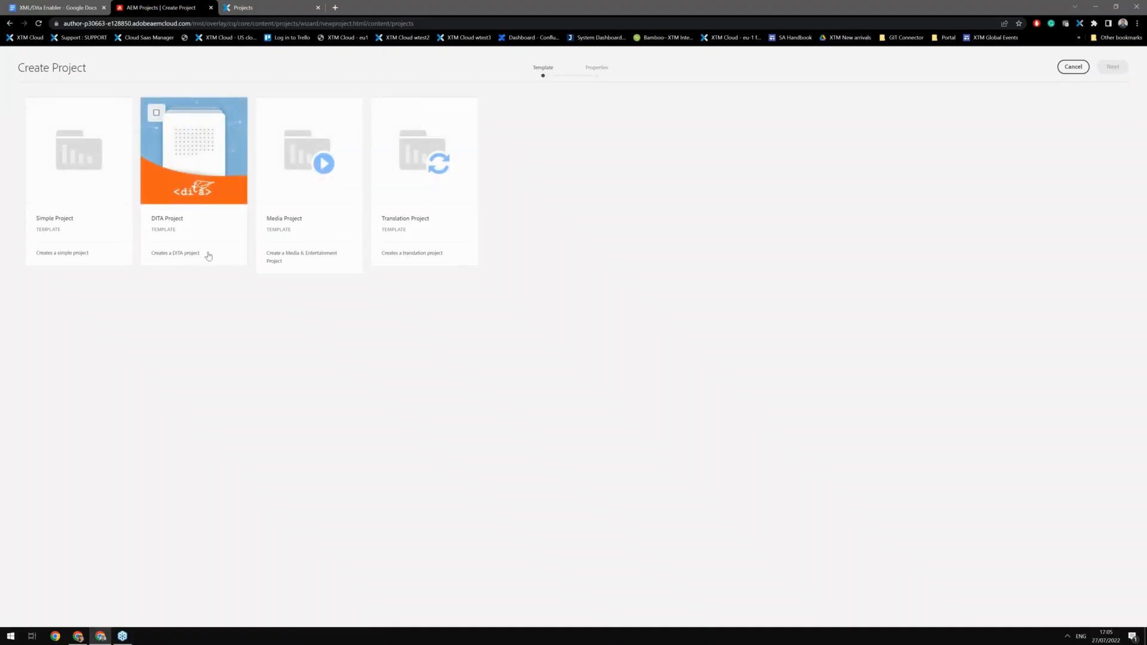
pyautogui.click(213, 196)
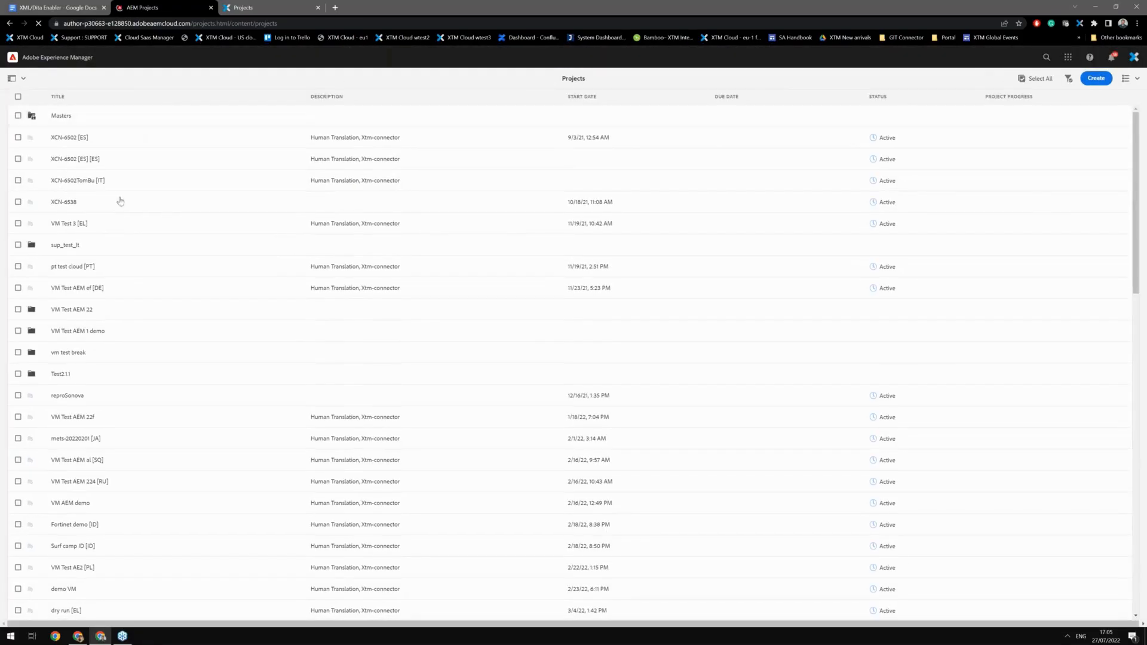
# Step: Open the VM test Dita project and browse its en_US assets folder
pyautogui.scroll(-15, 120, 202)
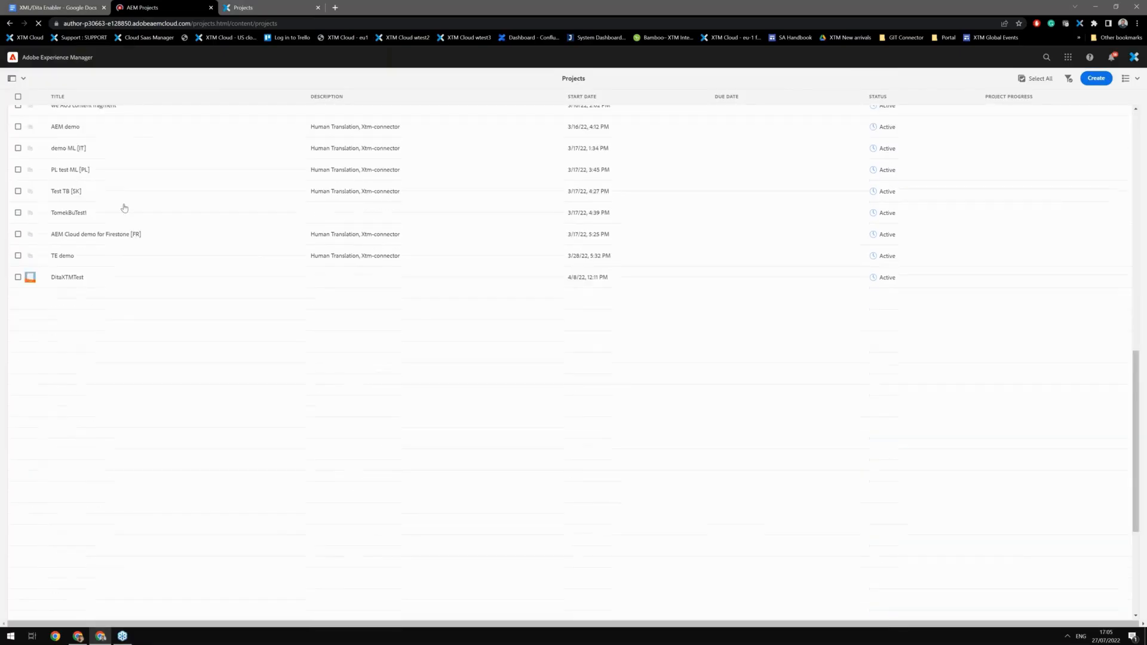
pyautogui.scroll(-3, 100, 432)
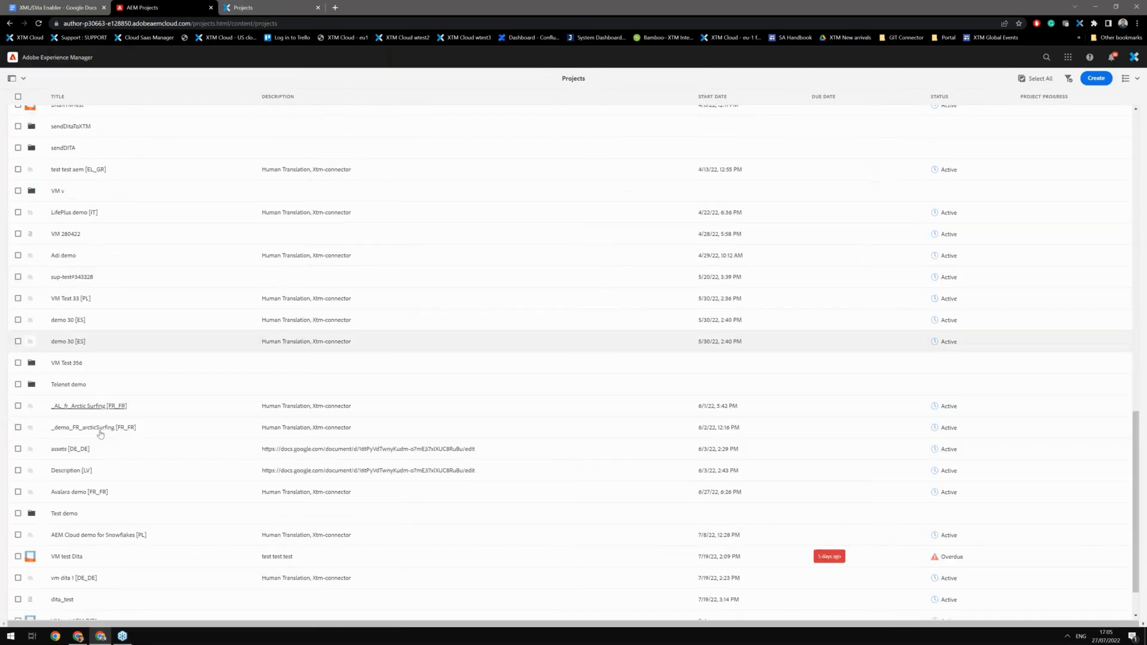
pyautogui.click(76, 512)
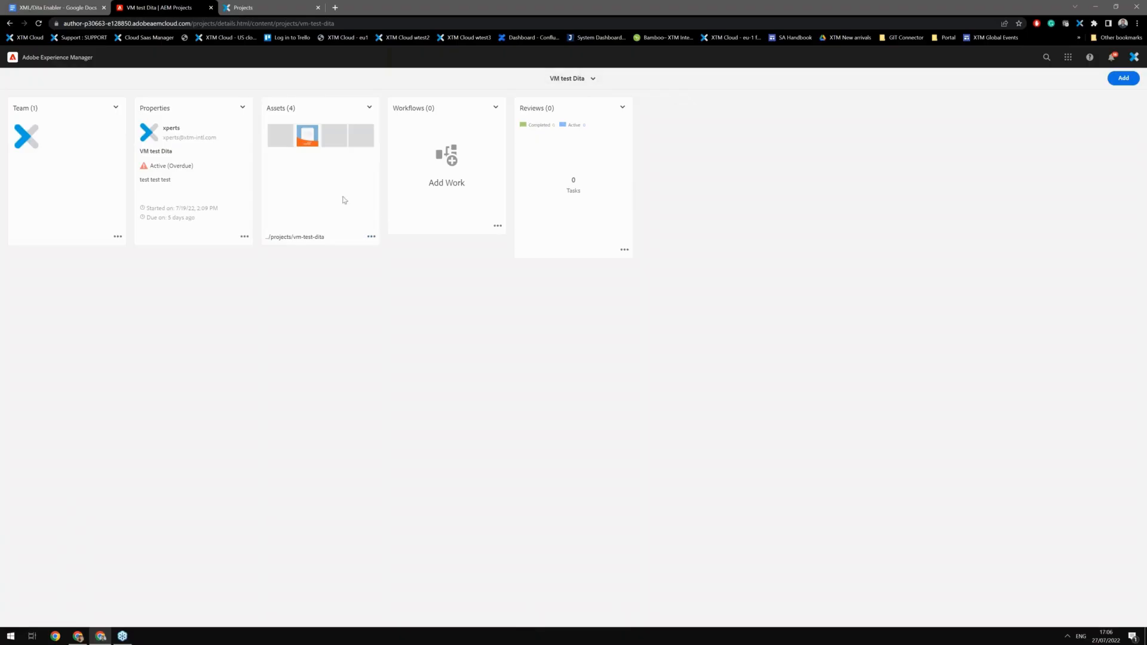
pyautogui.click(371, 237)
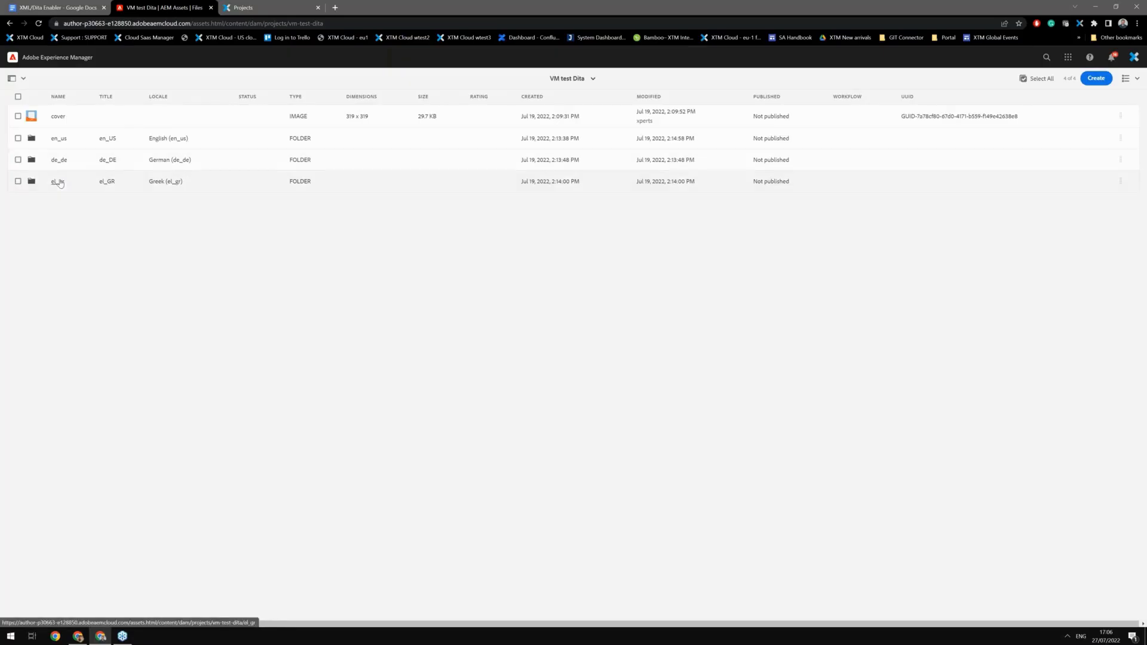
pyautogui.click(90, 144)
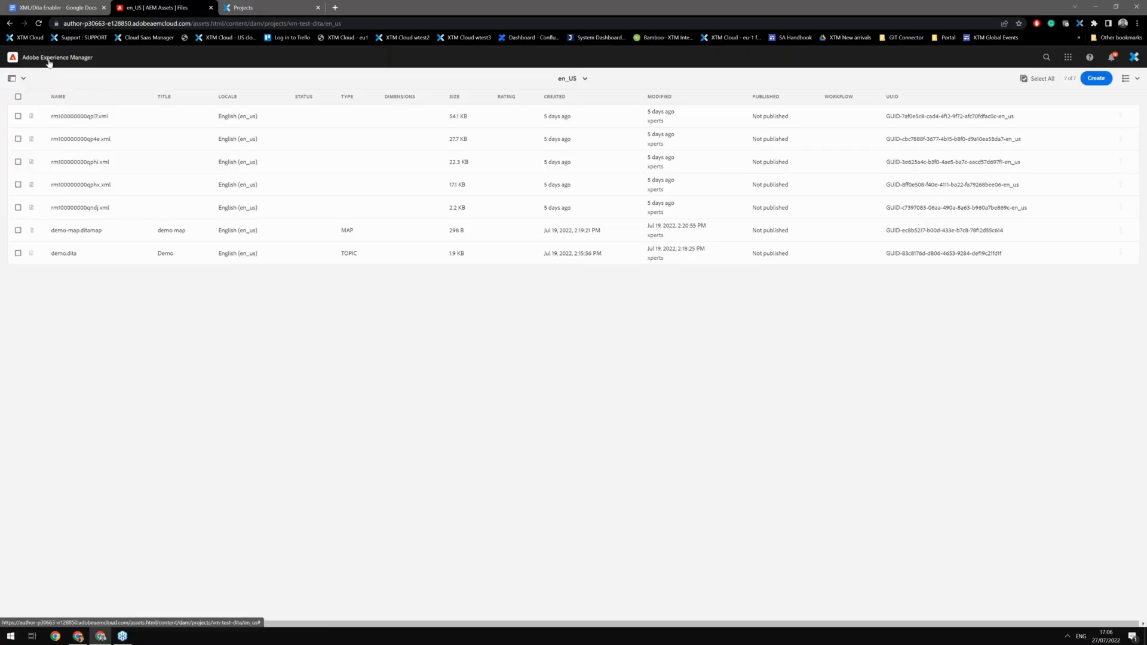
# Step: Browse the root Assets files, then return to the Projects console
pyautogui.click(84, 58)
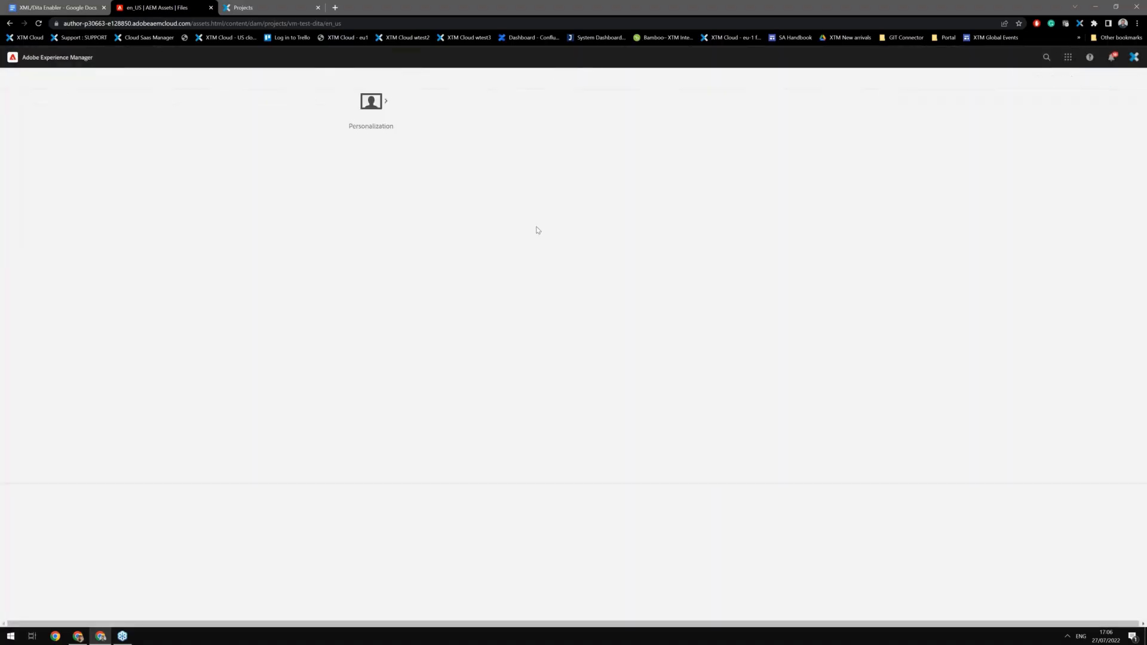
pyautogui.click(571, 200)
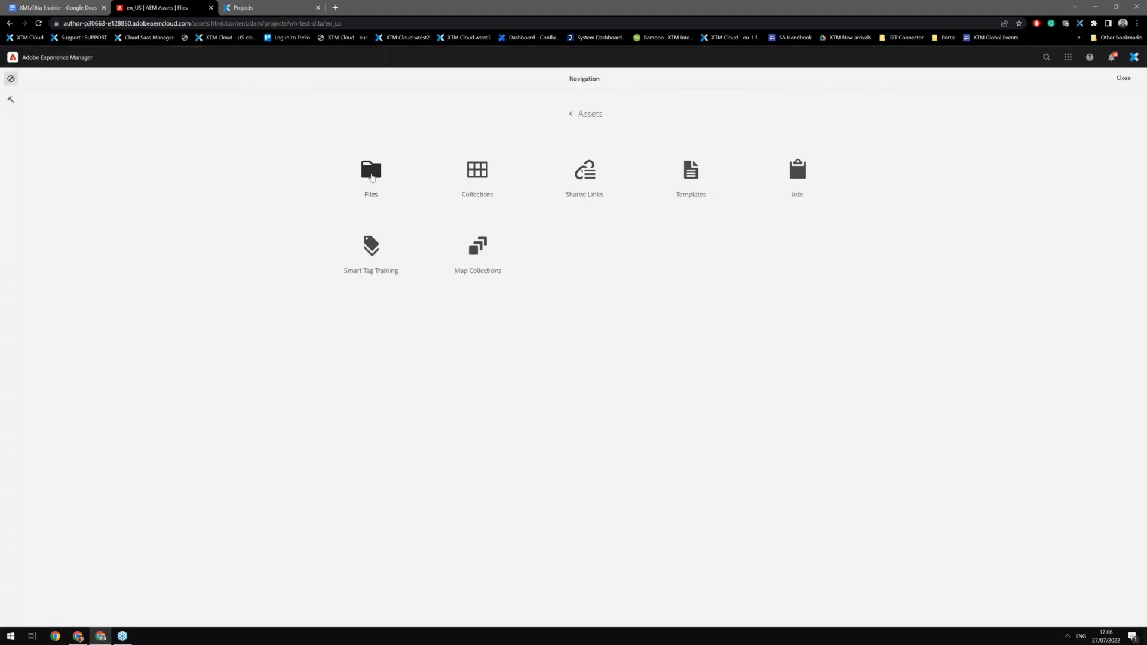
pyautogui.click(378, 179)
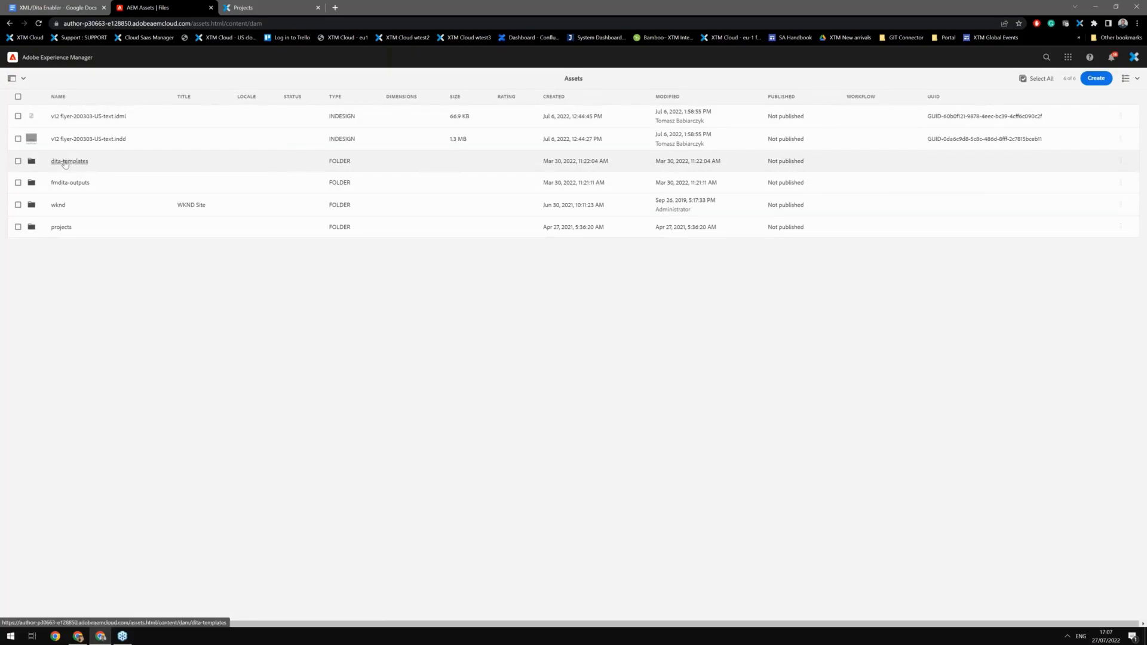
pyautogui.click(53, 61)
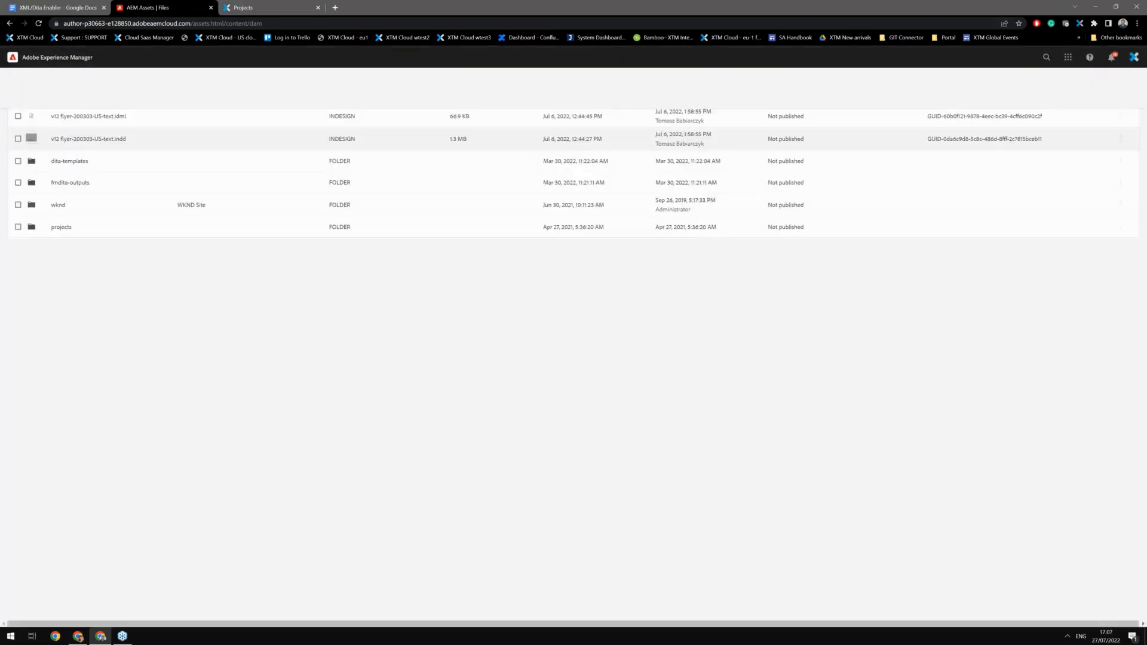
pyautogui.click(798, 170)
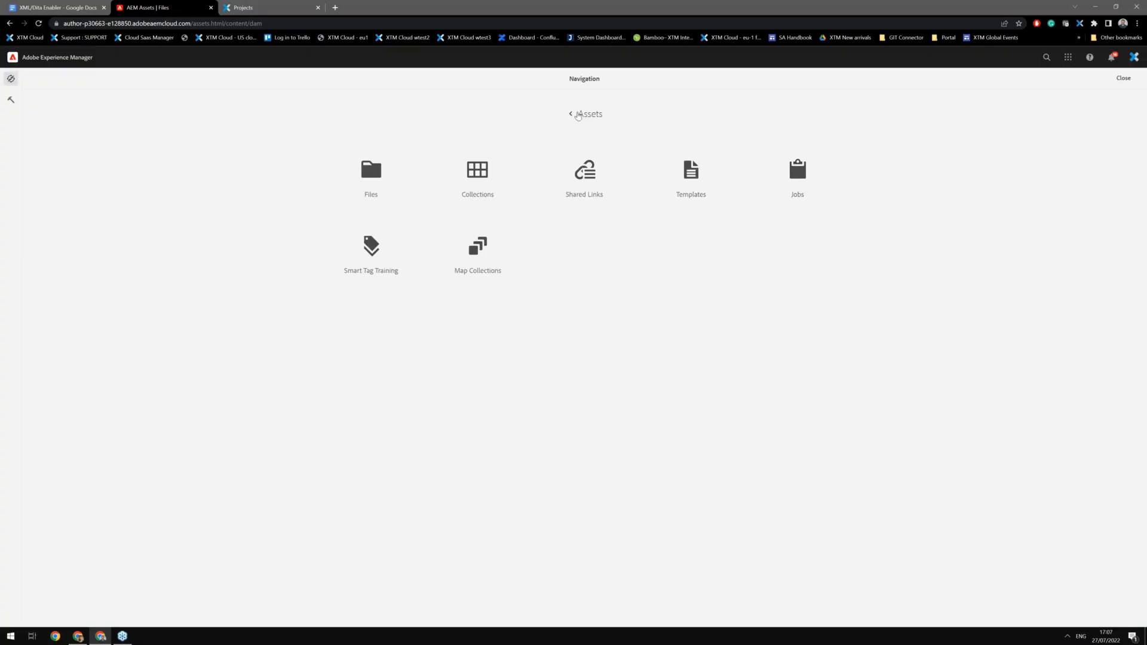
pyautogui.click(588, 113)
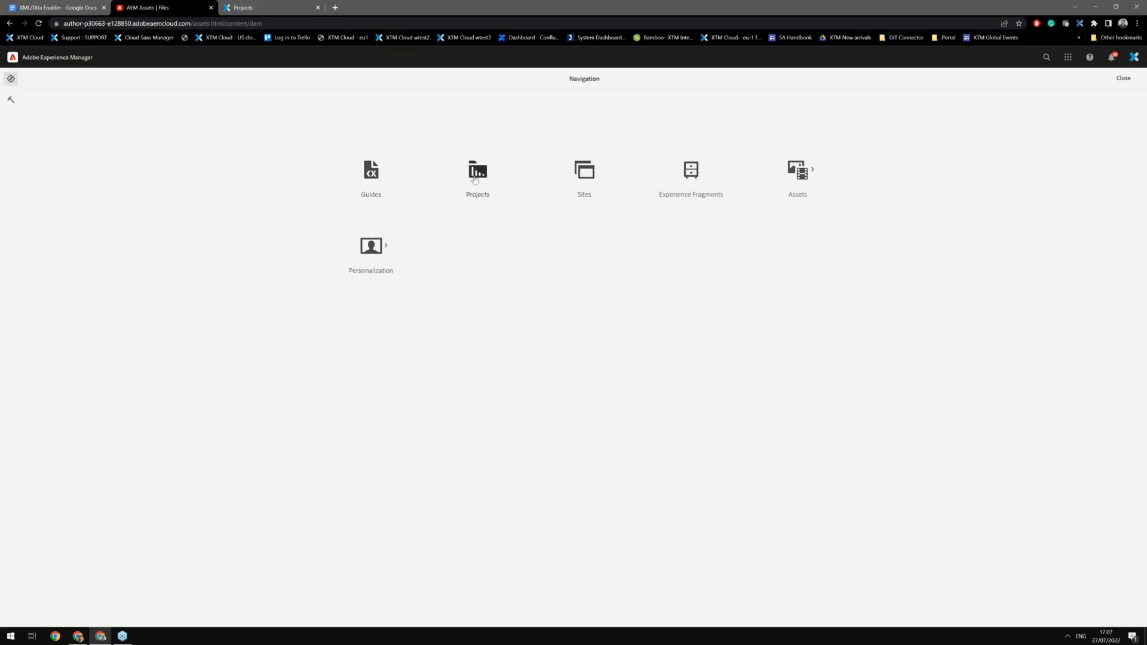
pyautogui.click(479, 182)
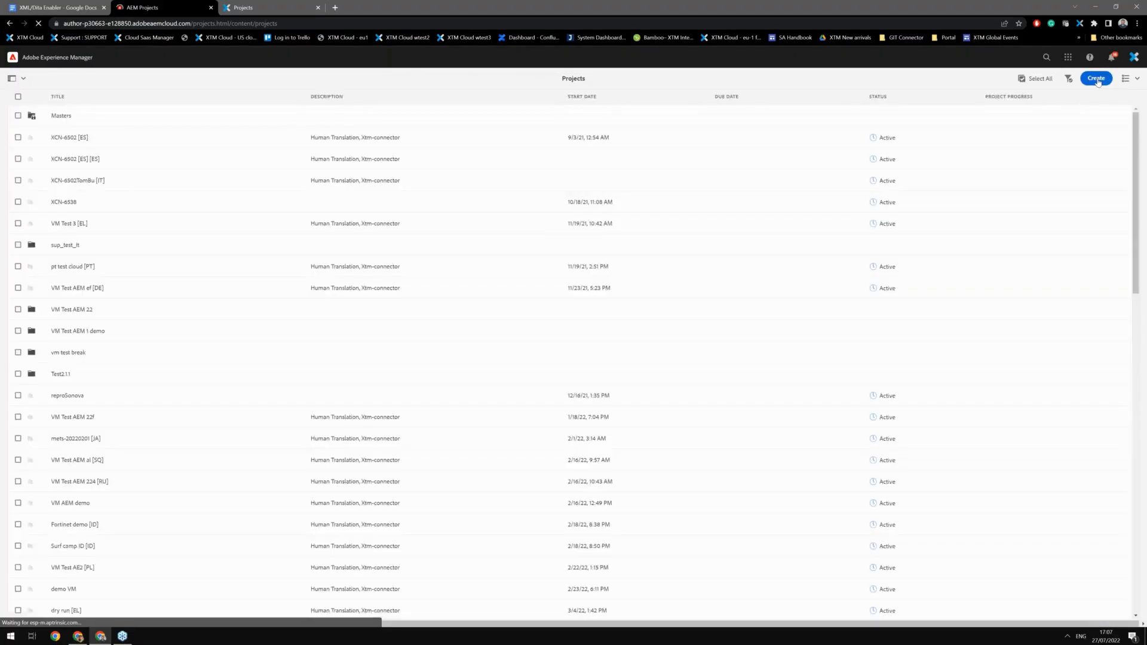
# Step: Start creating a new project based on the Translation Project template
pyautogui.click(1096, 79)
pyautogui.click(1080, 107)
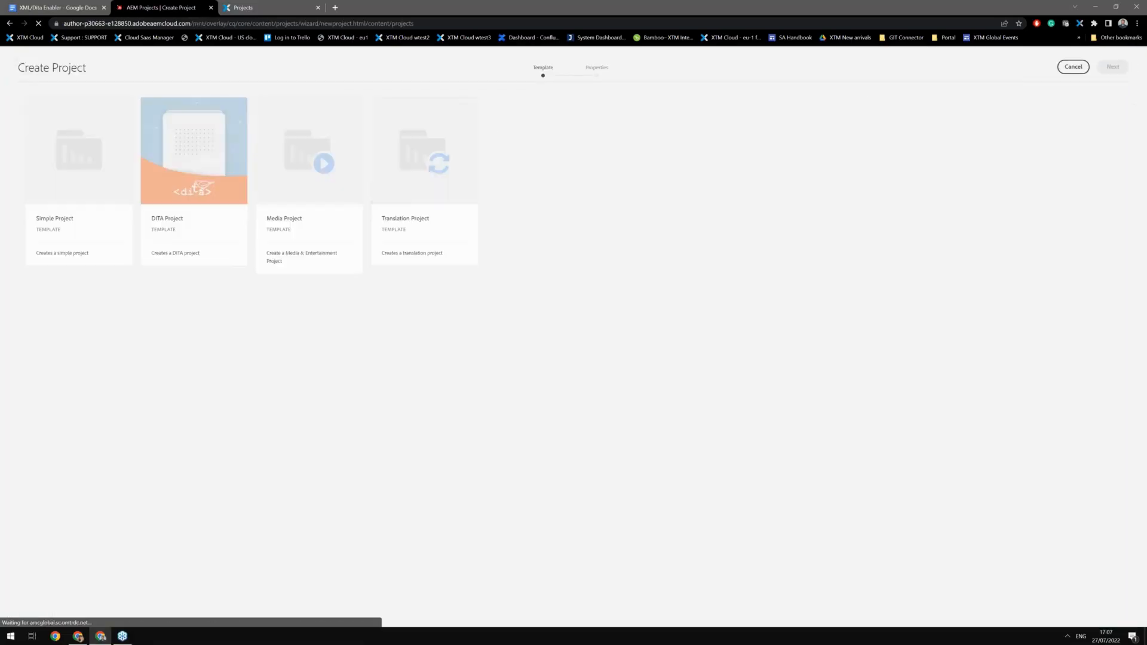
pyautogui.click(422, 149)
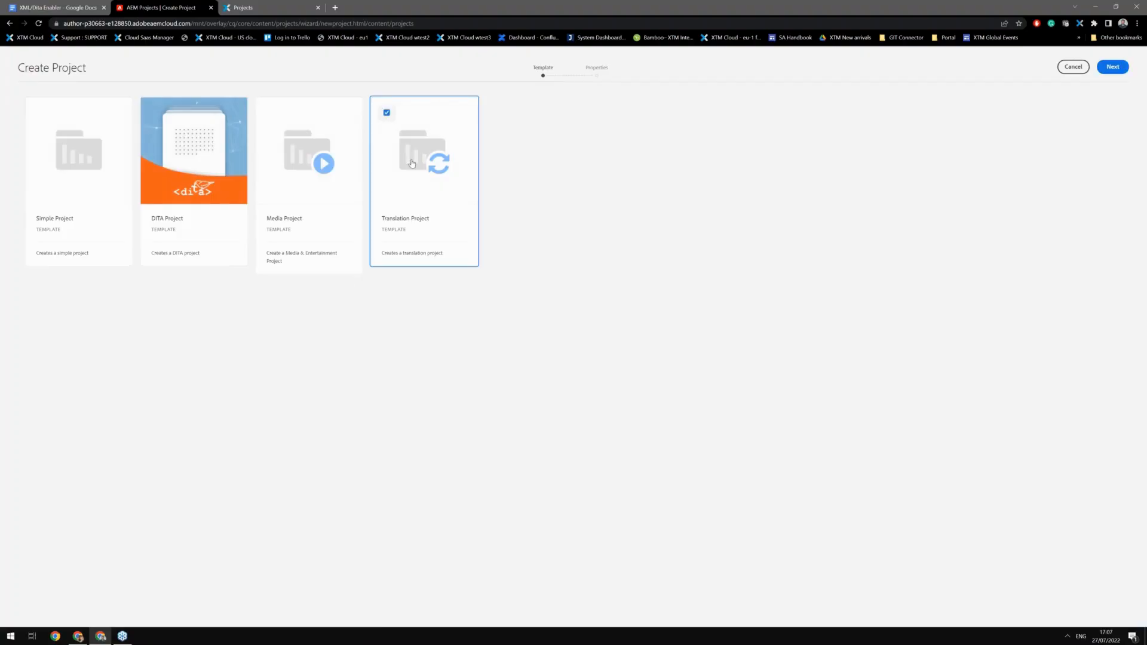
pyautogui.click(1112, 66)
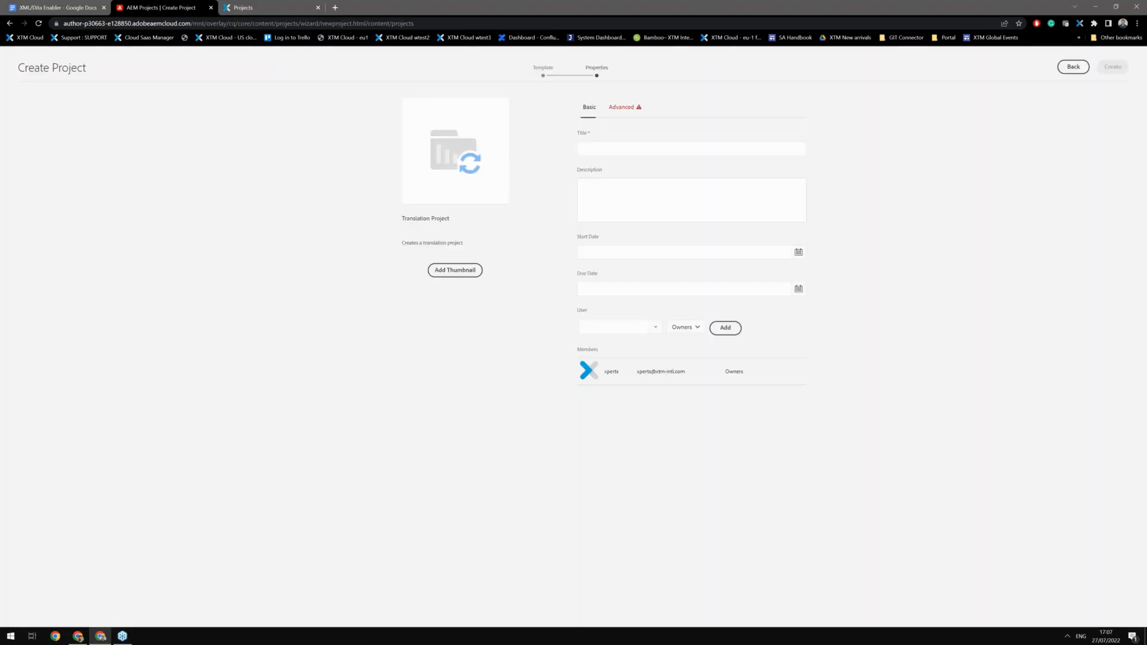
# Step: Title the project Dita webinar and set its due date to 30 July 2022
pyautogui.click(607, 148)
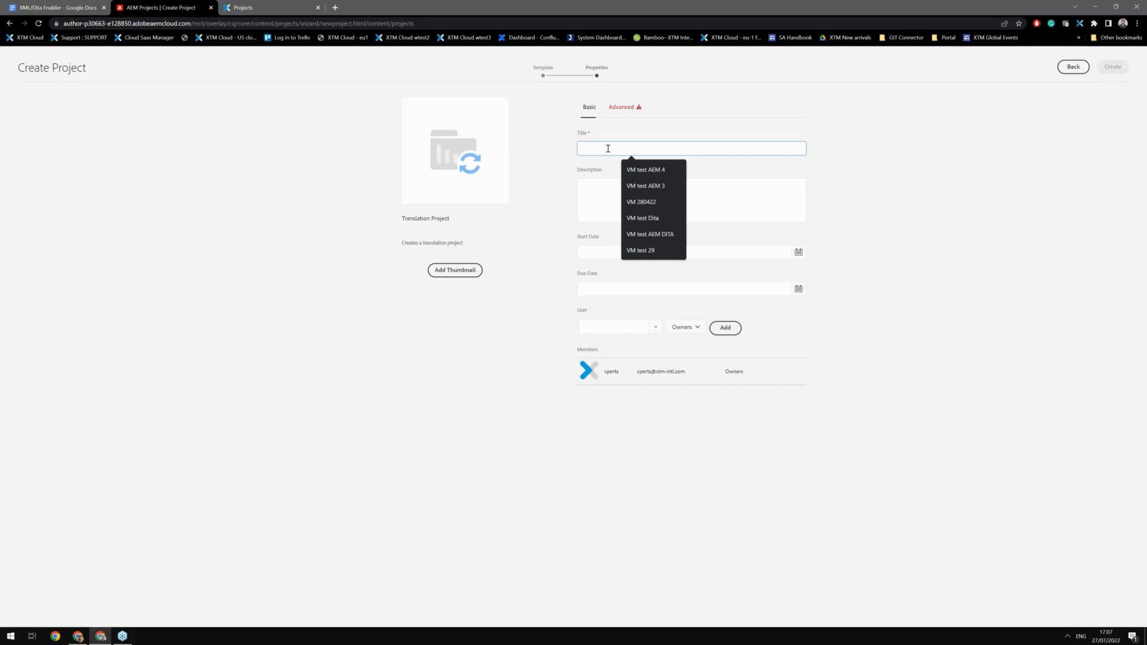
pyautogui.write('Di')
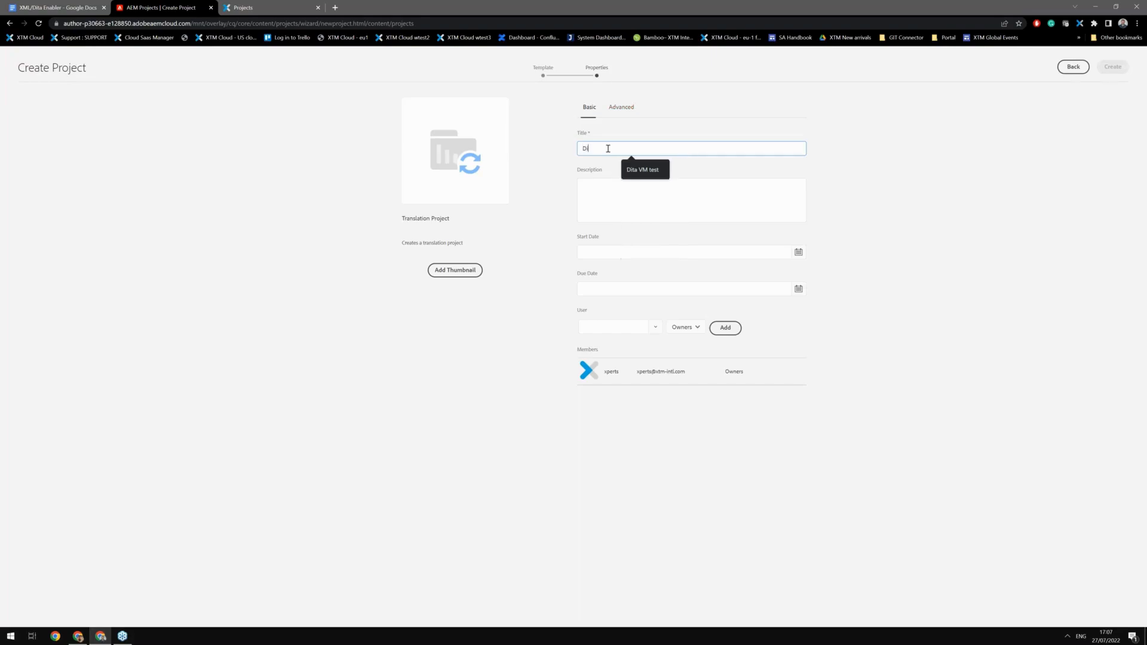
pyautogui.write('ta webinar')
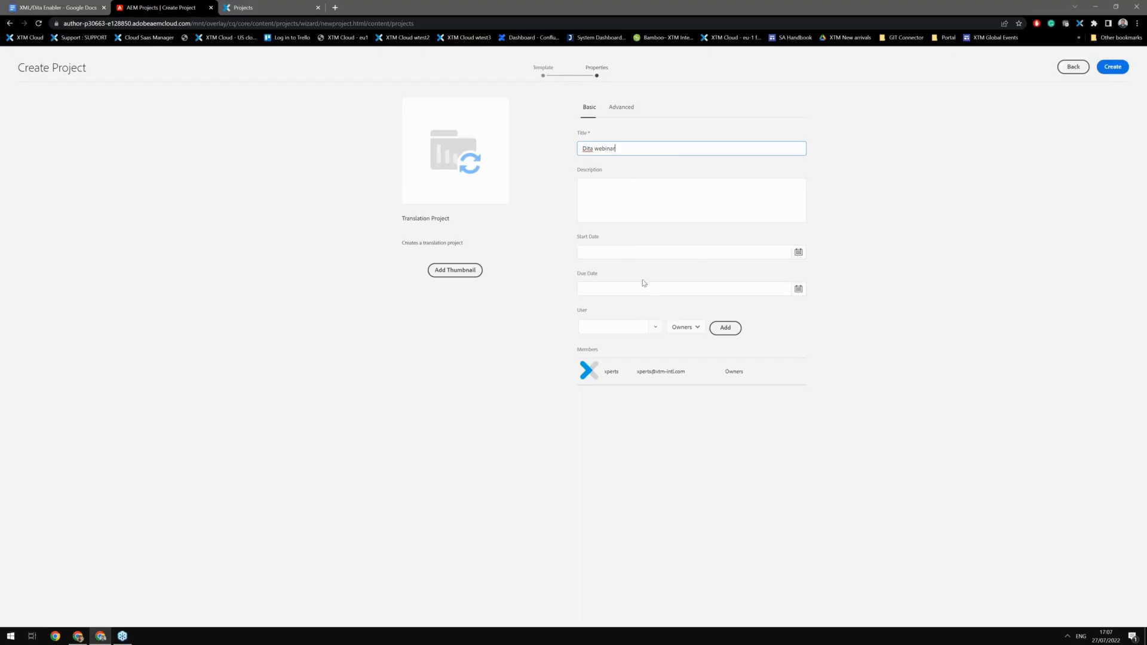
pyautogui.click(799, 289)
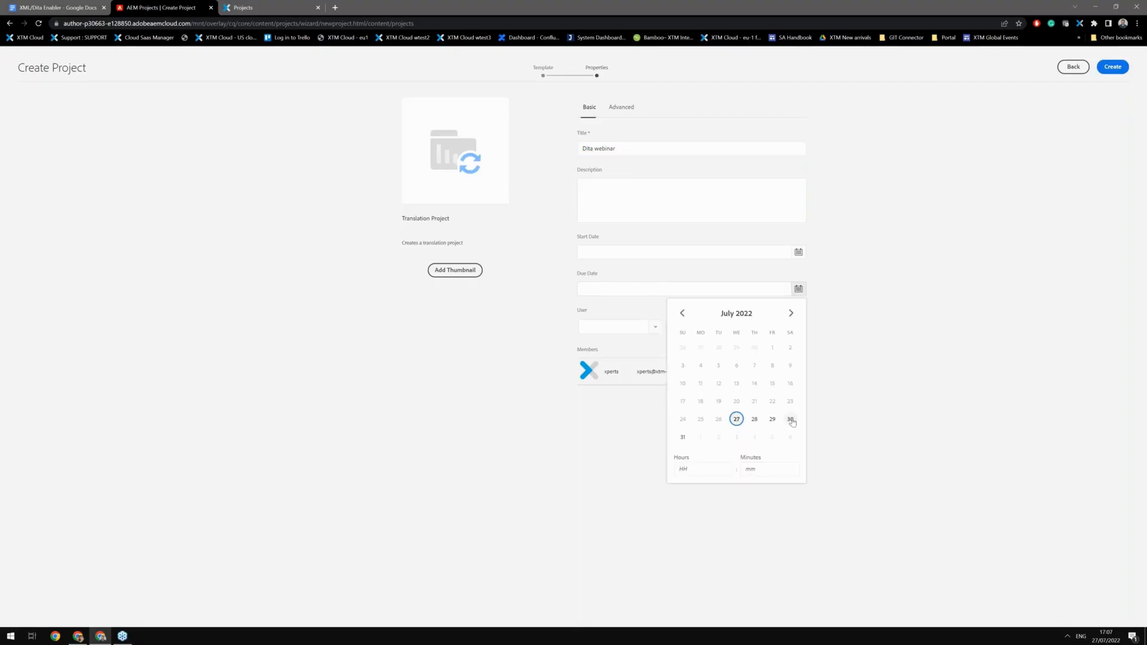
pyautogui.click(790, 418)
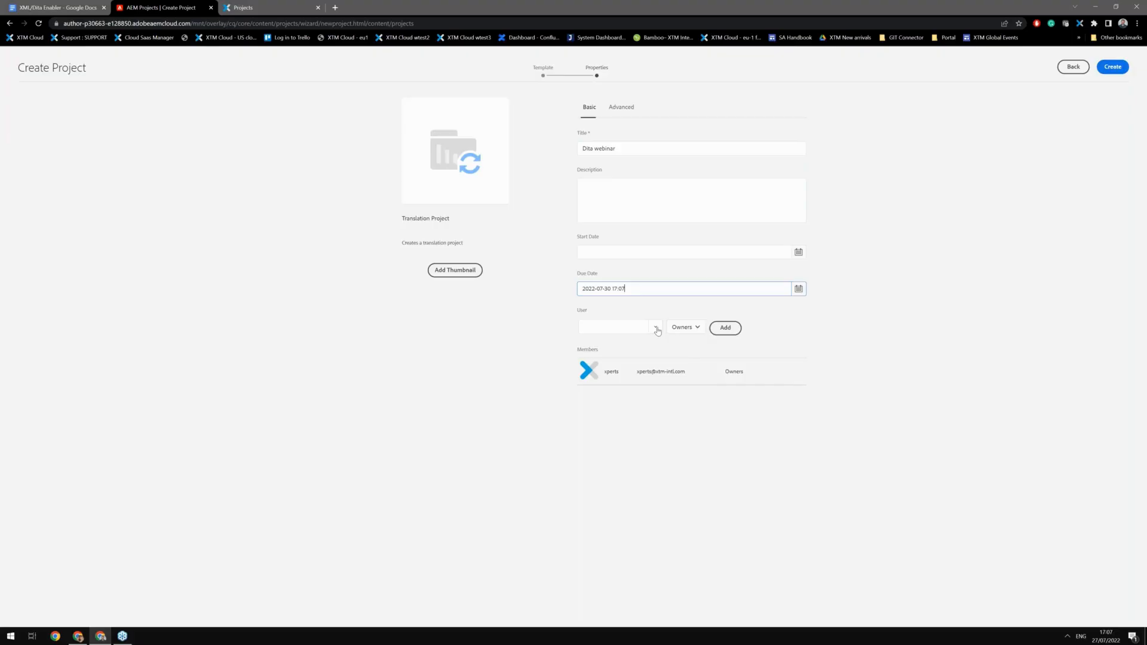
# Step: Pick a user account from the project's User list
pyautogui.click(657, 329)
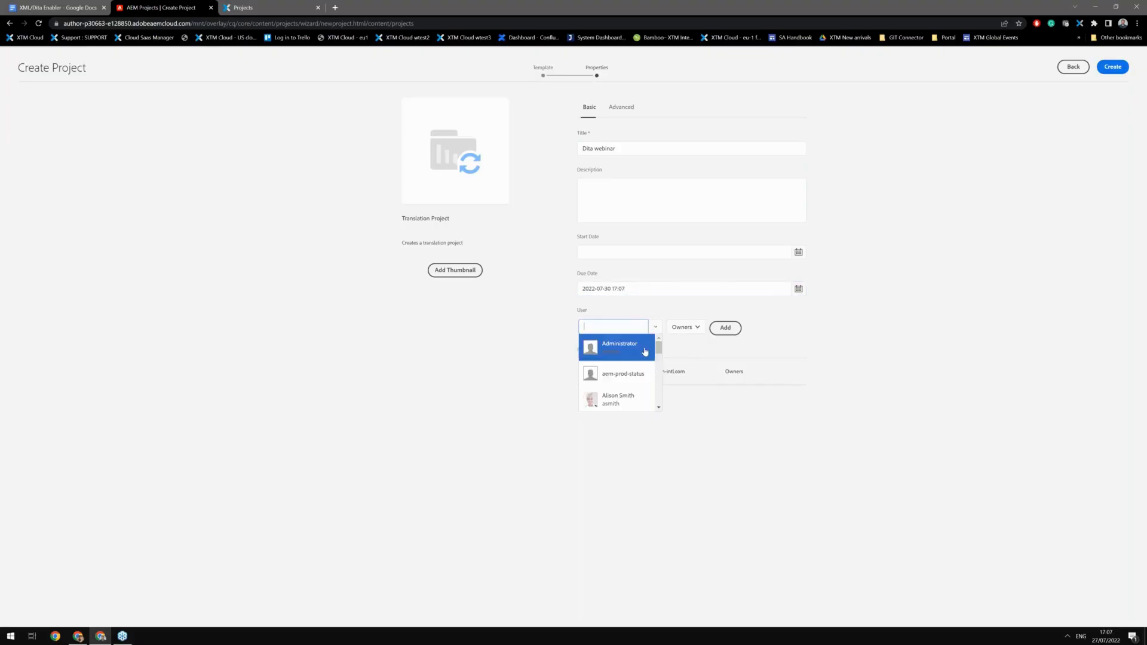
pyautogui.click(639, 362)
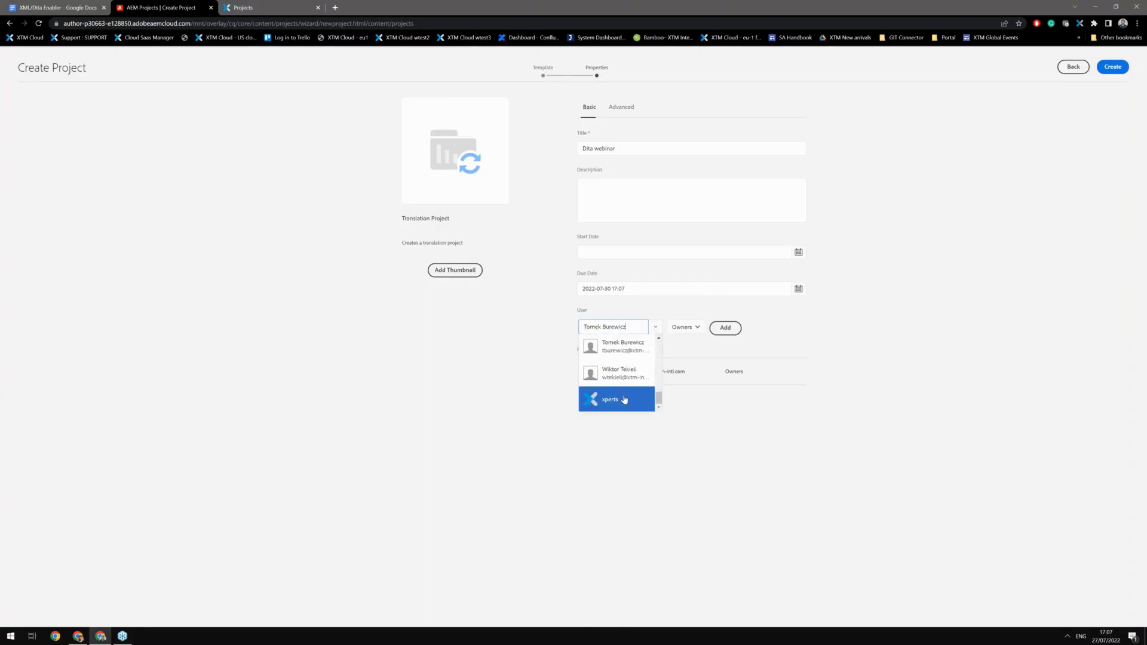
pyautogui.click(621, 400)
# Step: Set the project's source language to English (en_us) in the advanced settings
pyautogui.click(621, 110)
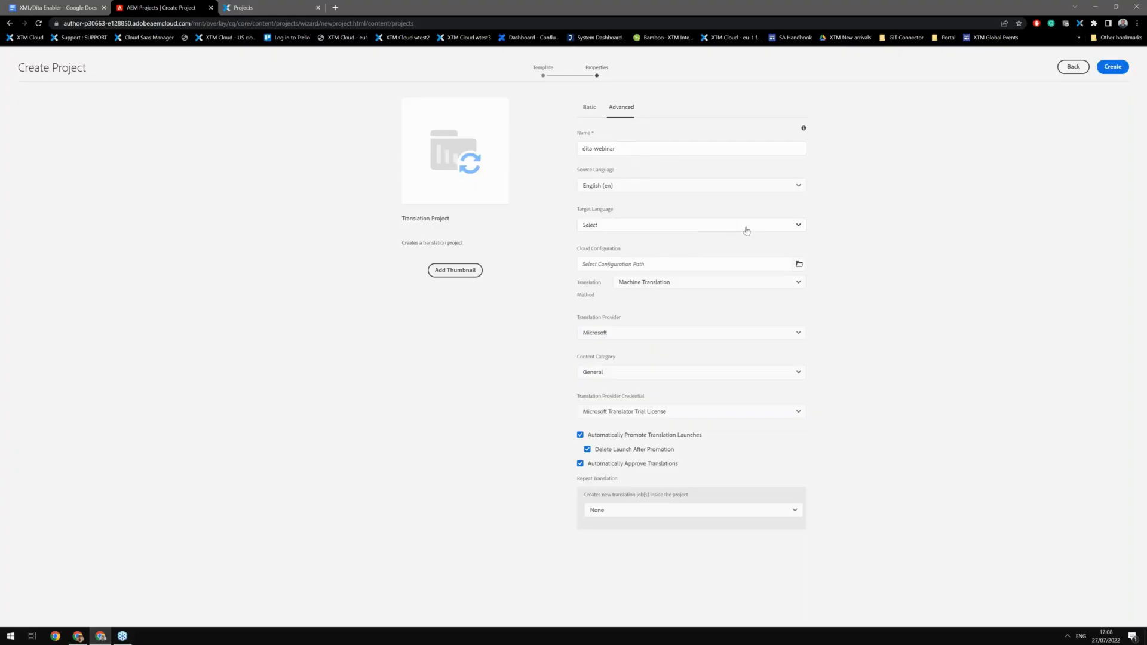
pyautogui.click(662, 187)
pyautogui.scroll(-1, 660, 219)
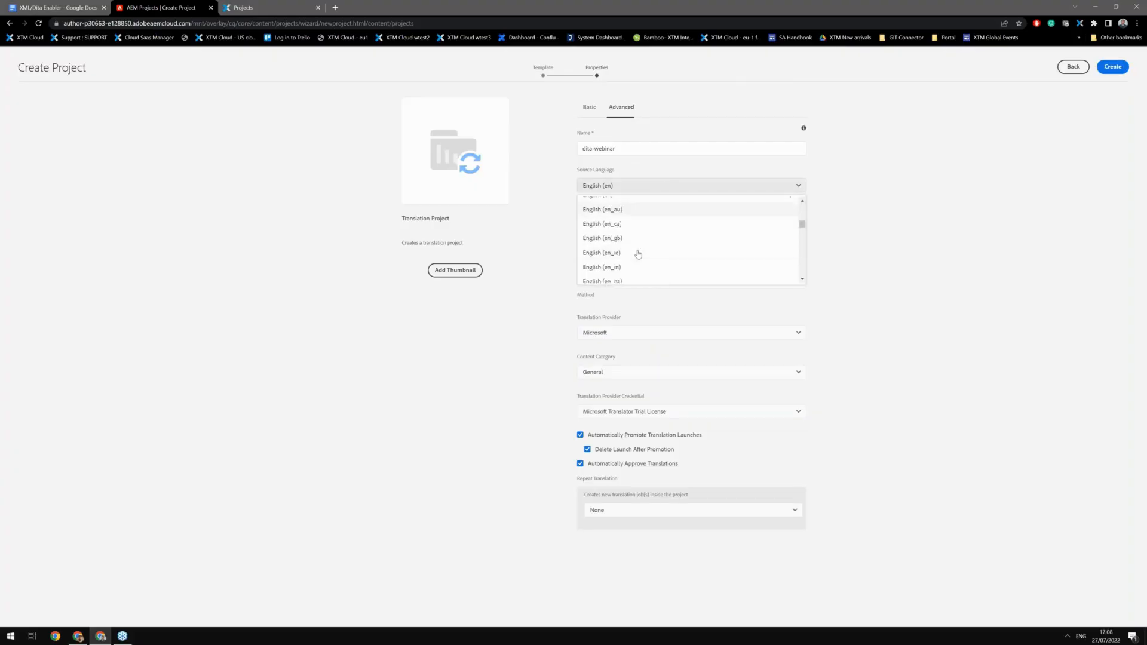
pyautogui.scroll(-2, 637, 254)
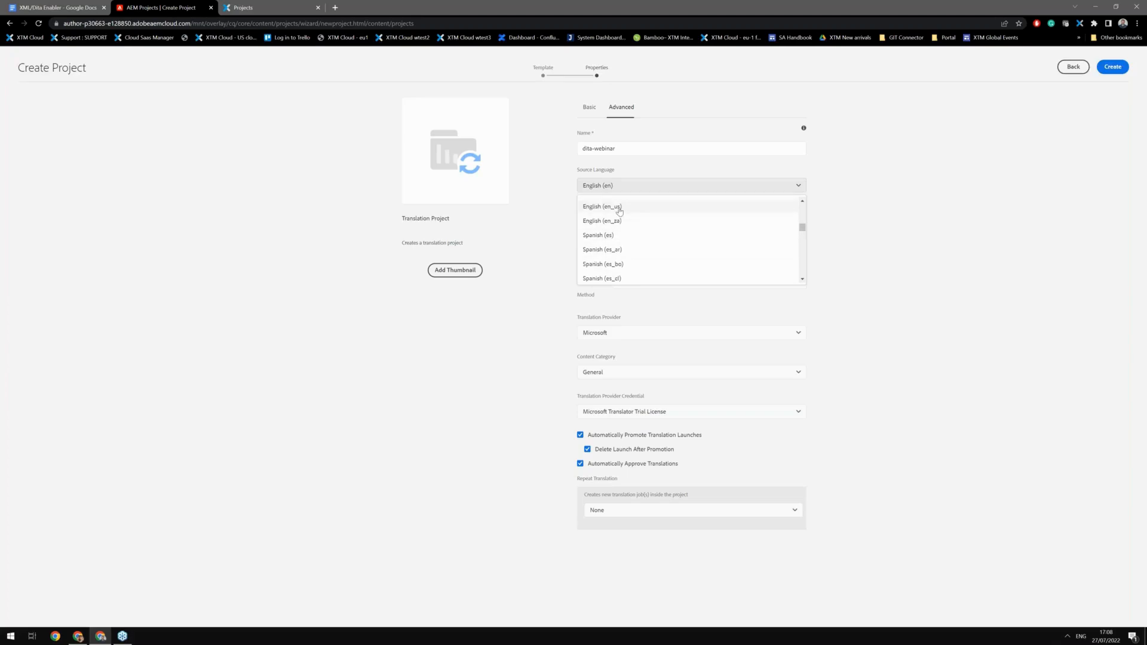
pyautogui.click(620, 209)
# Step: Add Greek (el) and German (de) as the project's target languages
pyautogui.click(604, 226)
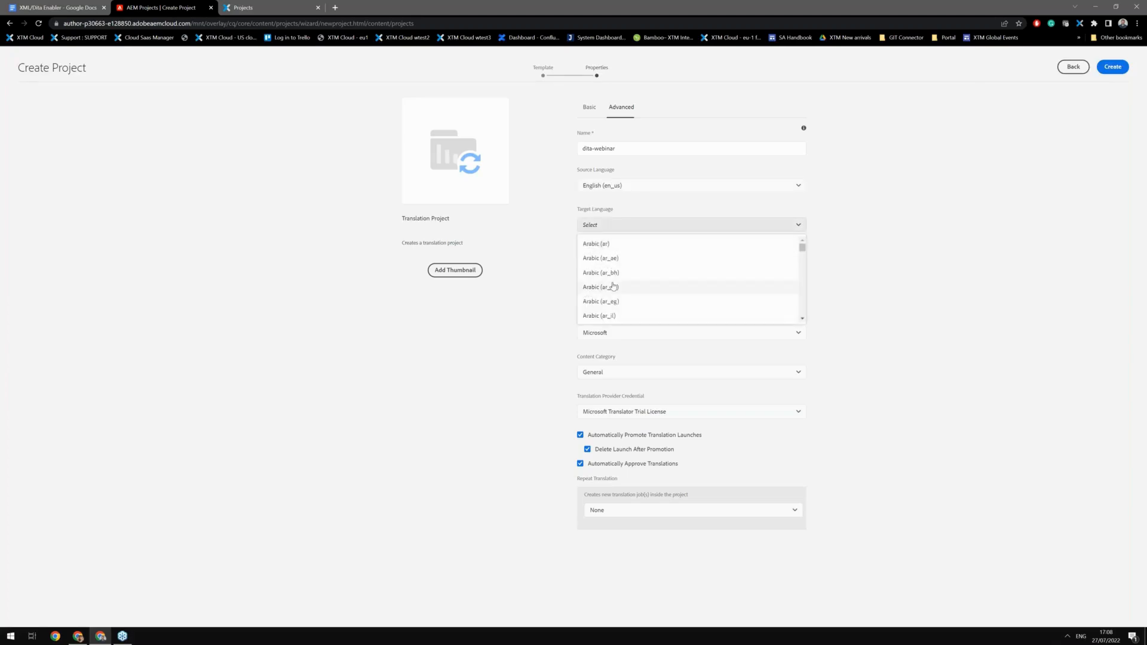
pyautogui.scroll(-4, 613, 286)
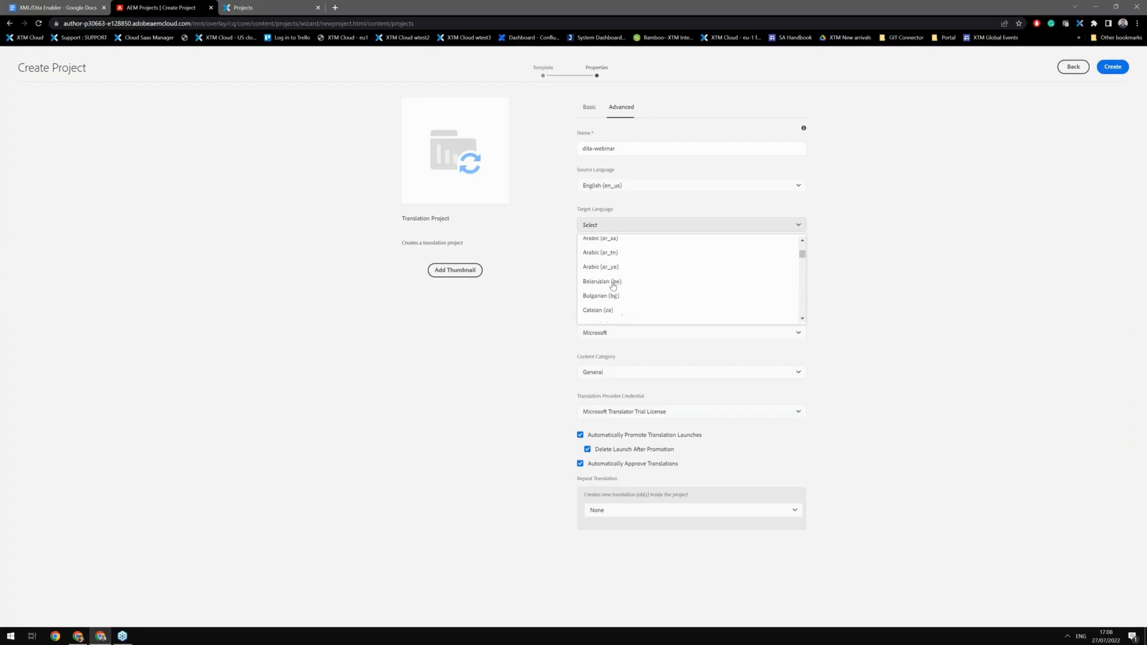
pyautogui.scroll(-6, 613, 286)
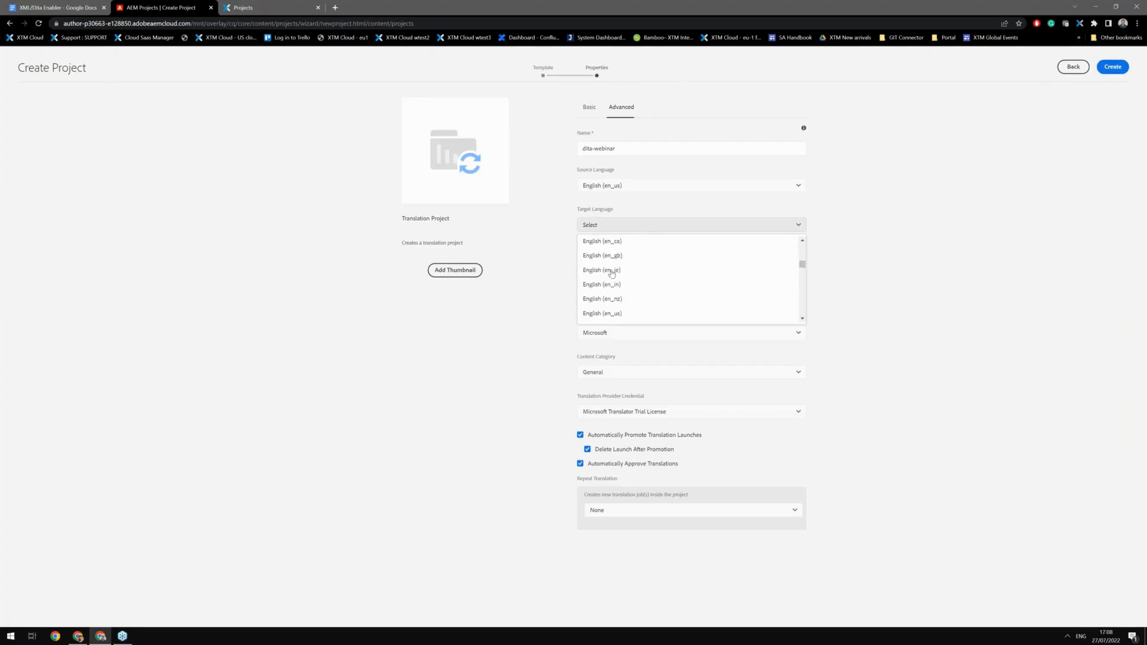
pyautogui.scroll(2, 612, 273)
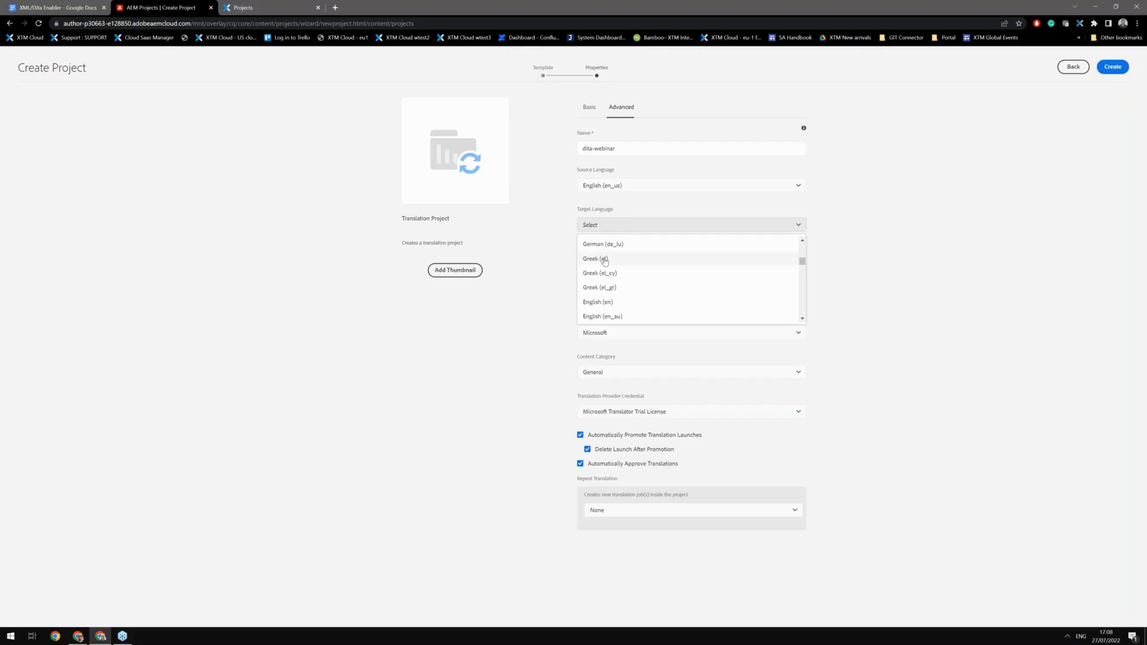
pyautogui.click(604, 261)
pyautogui.scroll(1, 606, 257)
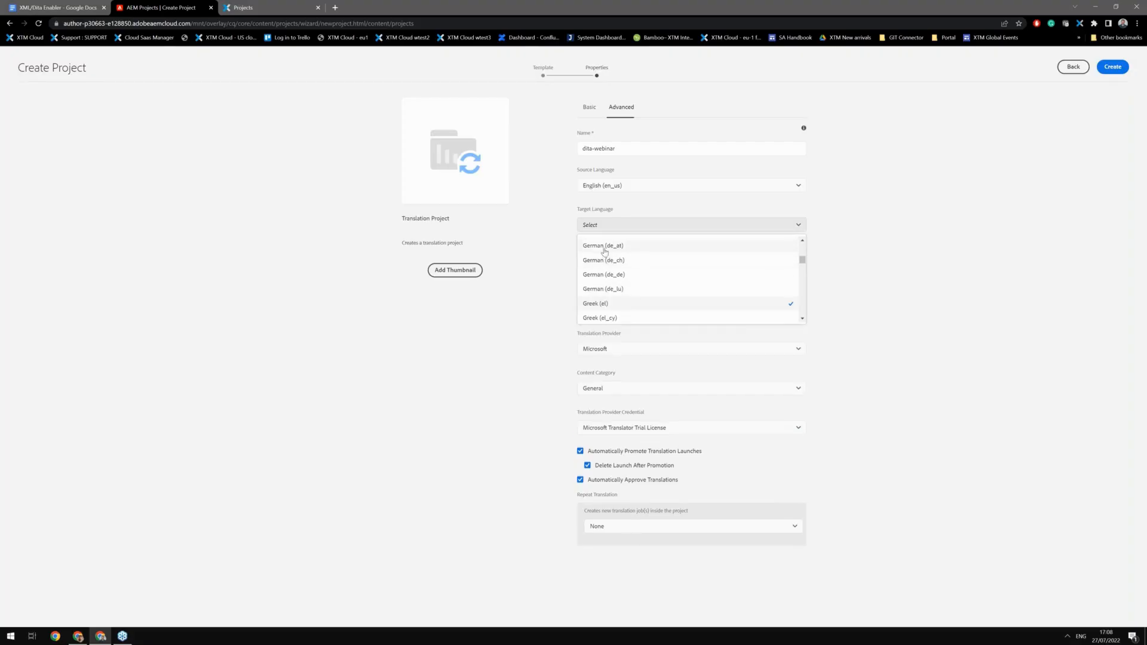
pyautogui.scroll(1, 604, 274)
pyautogui.click(602, 278)
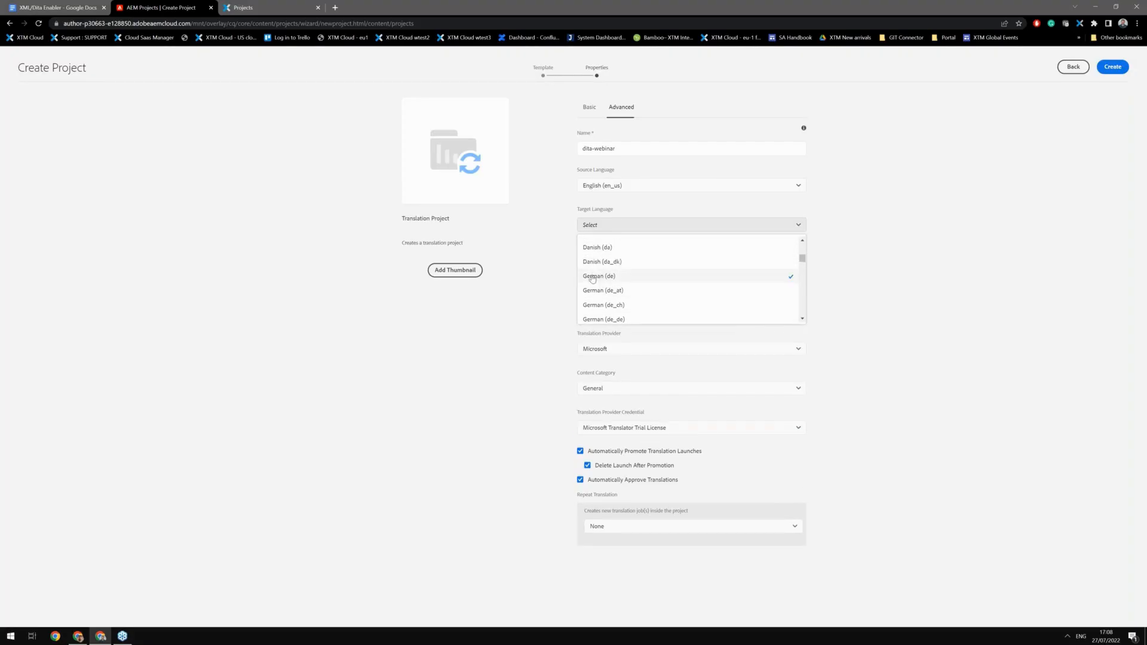
pyautogui.click(566, 268)
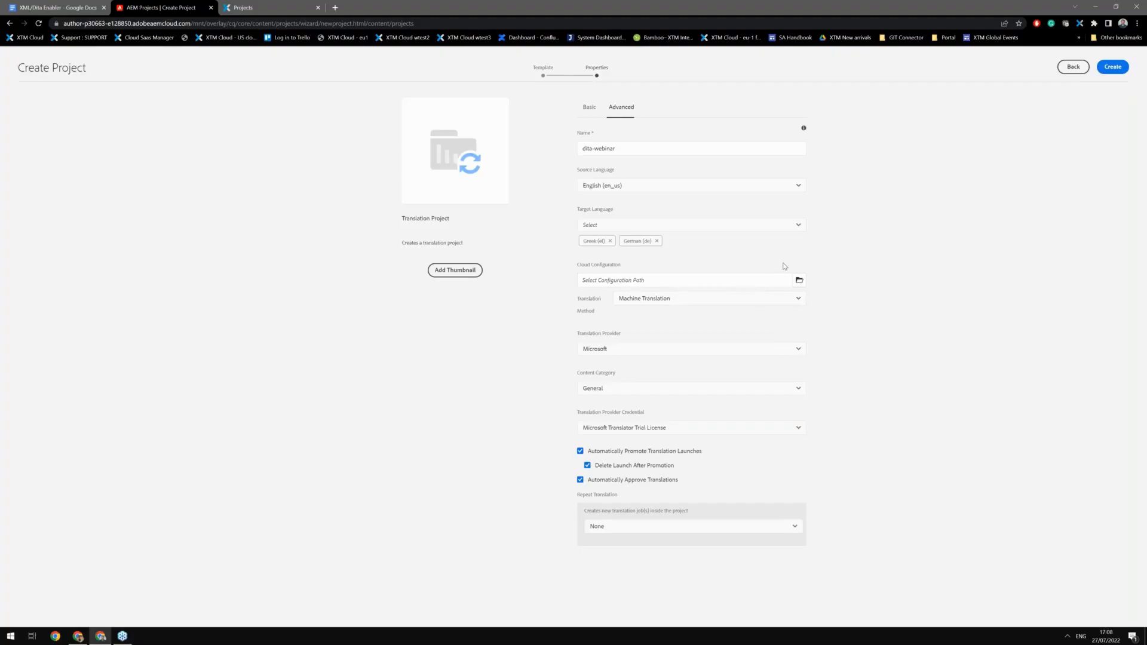
# Step: Set the cloud configuration path to the WKND Site configuration (/conf/wknd)
pyautogui.click(799, 280)
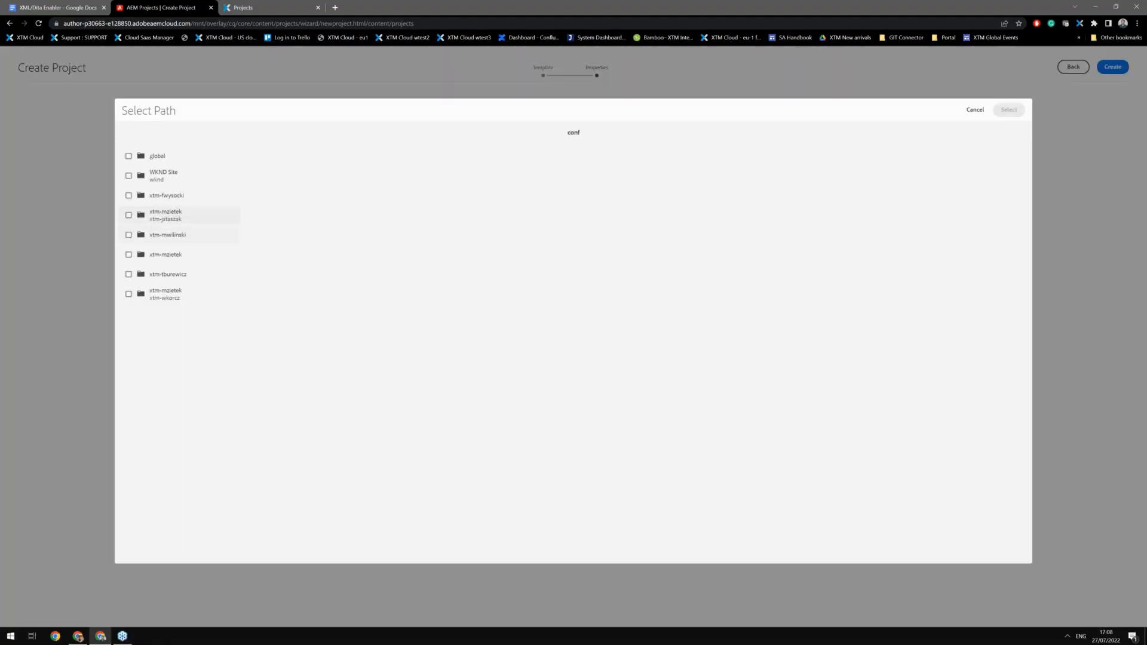
pyautogui.click(129, 177)
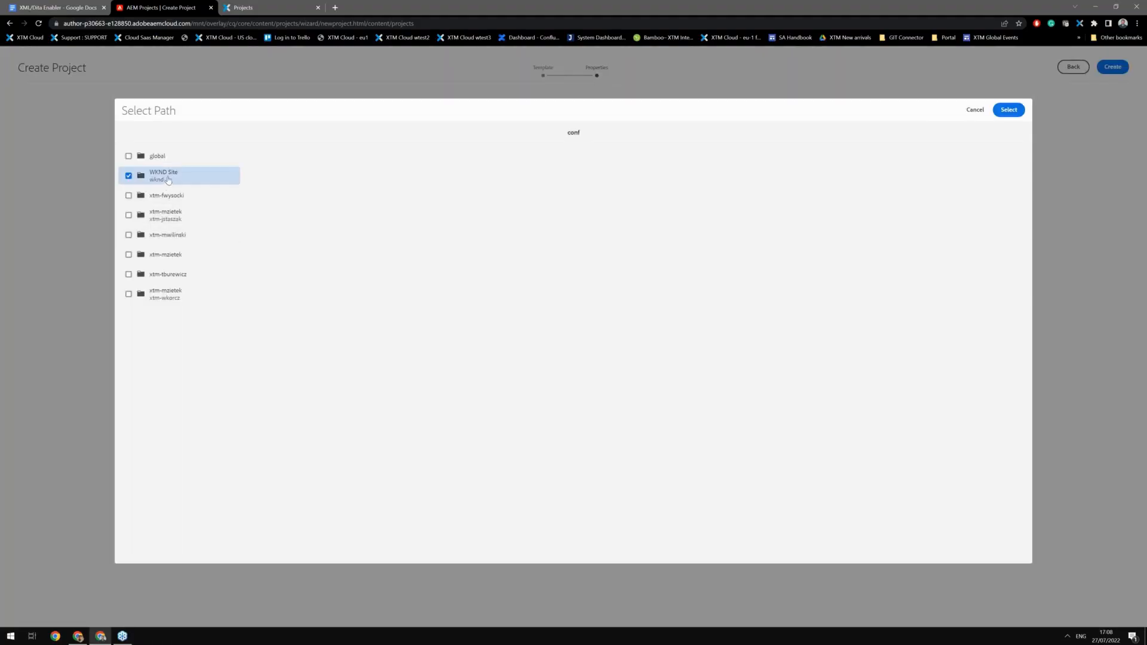
pyautogui.click(1017, 115)
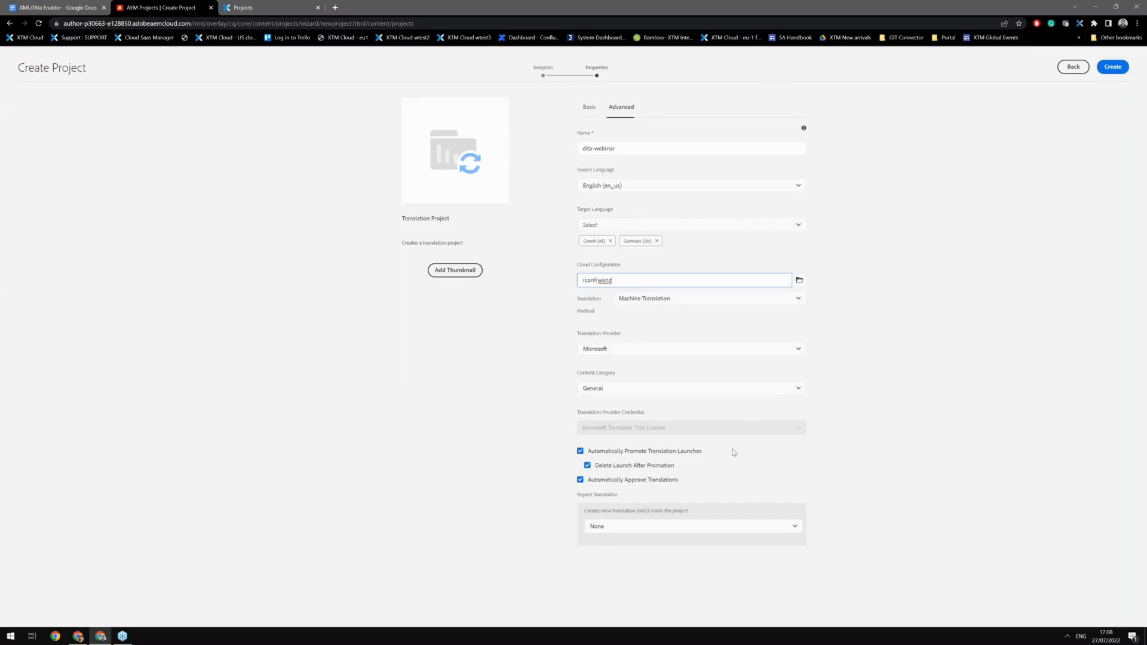
pyautogui.click(500, 464)
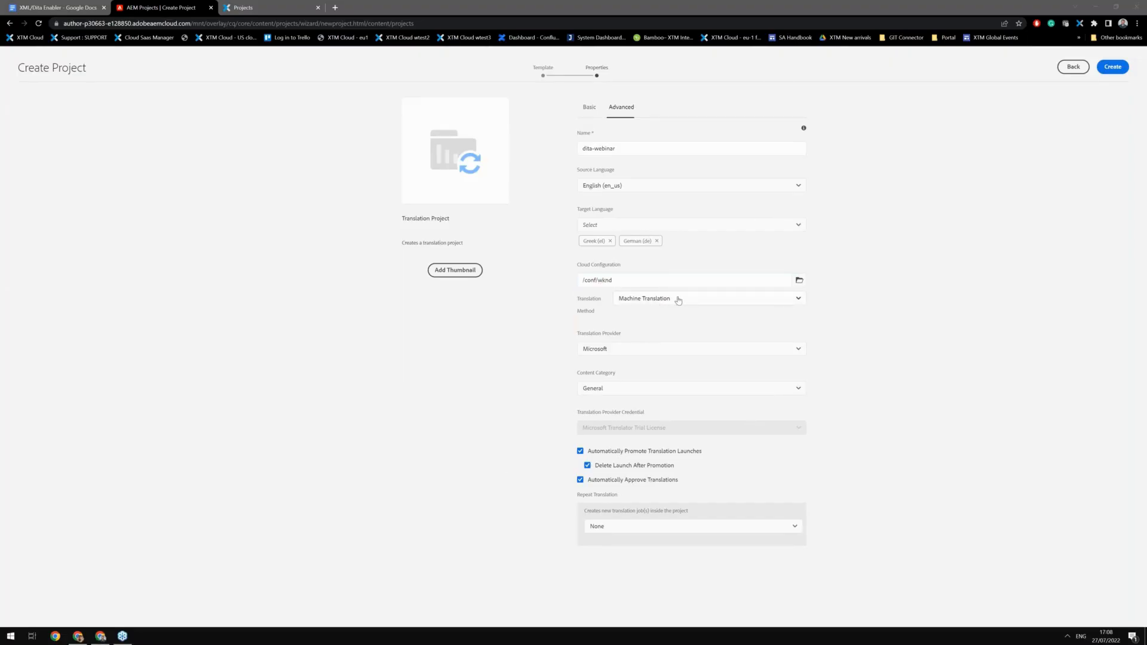
# Step: Set the translation method to Human Translation and turn off Automatically Approve Translations
pyautogui.click(658, 303)
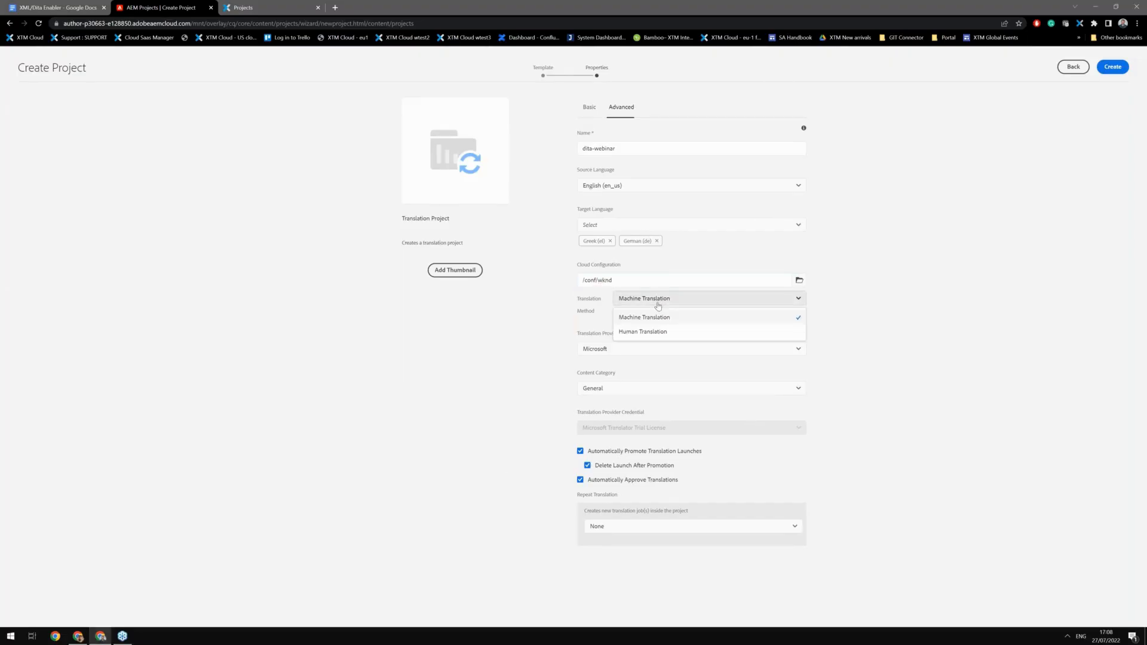
pyautogui.click(667, 332)
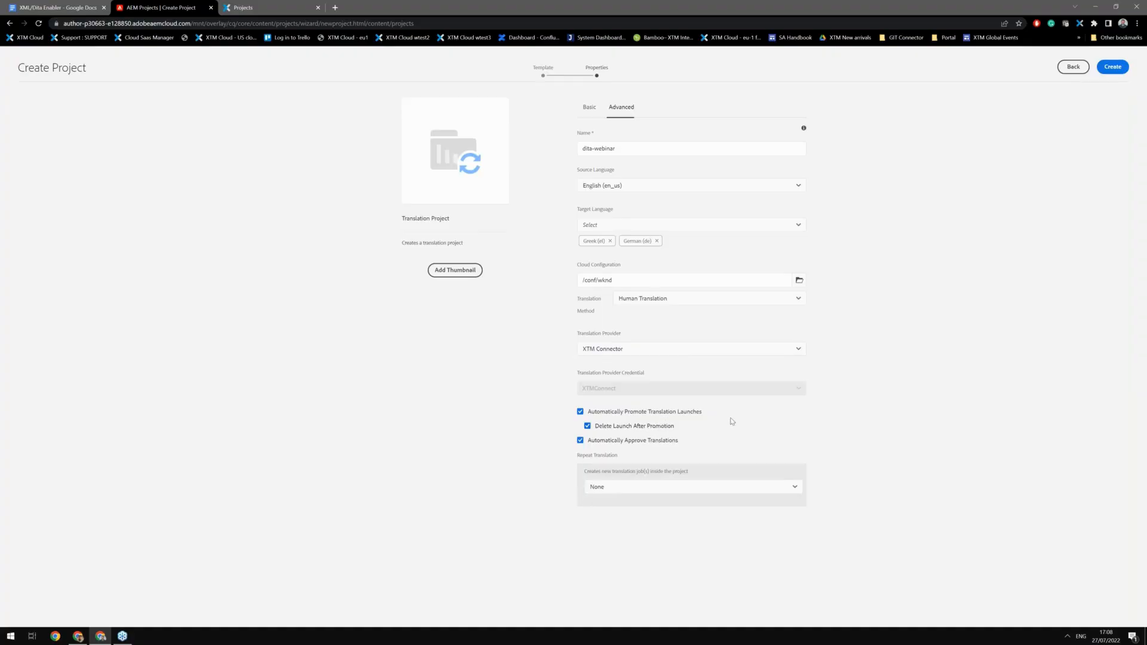
pyautogui.click(580, 442)
# Step: Create the translation project and open it
pyautogui.click(1112, 67)
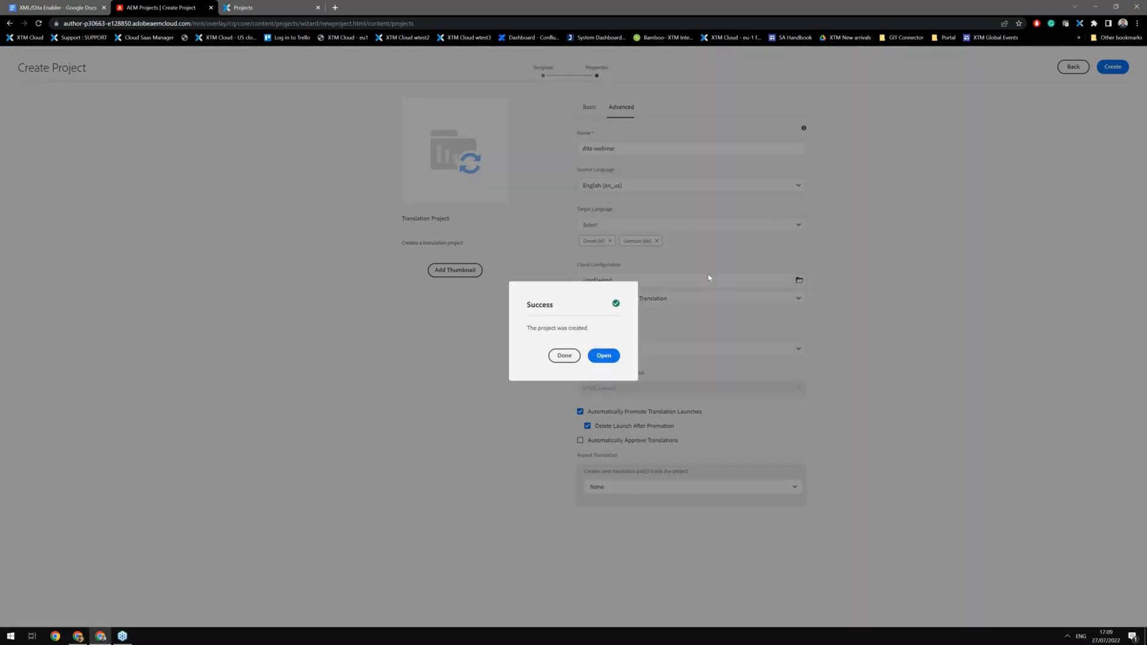
pyautogui.click(604, 355)
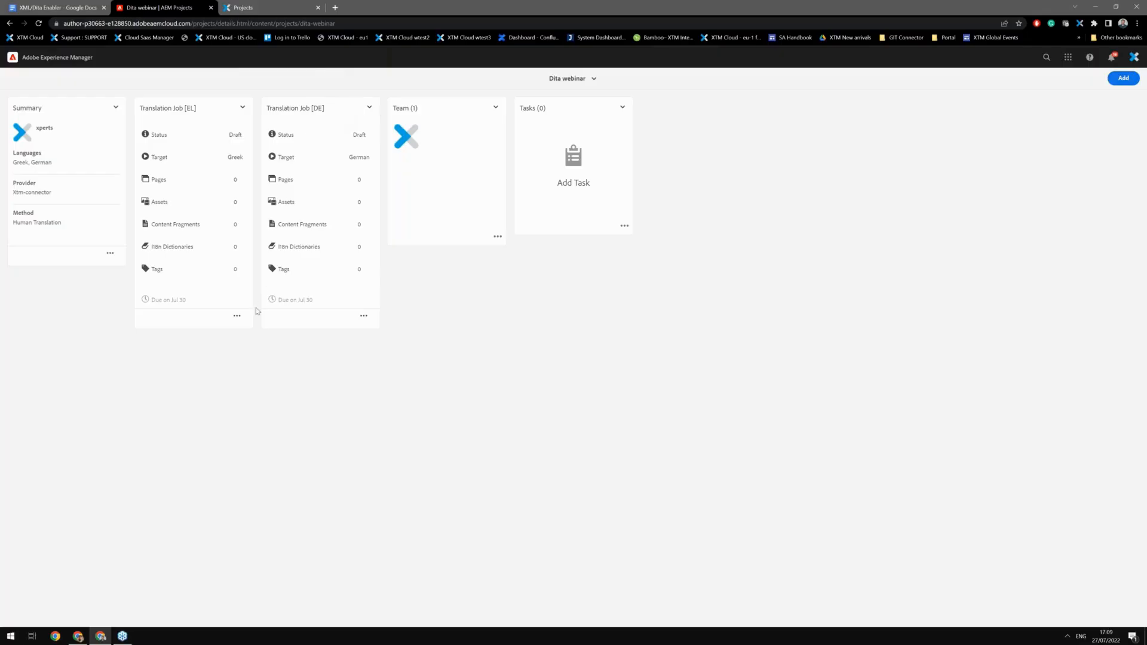
# Step: Open the Greek translation job and add the topics and maps folders from Assets > dita-templates to it
pyautogui.click(237, 316)
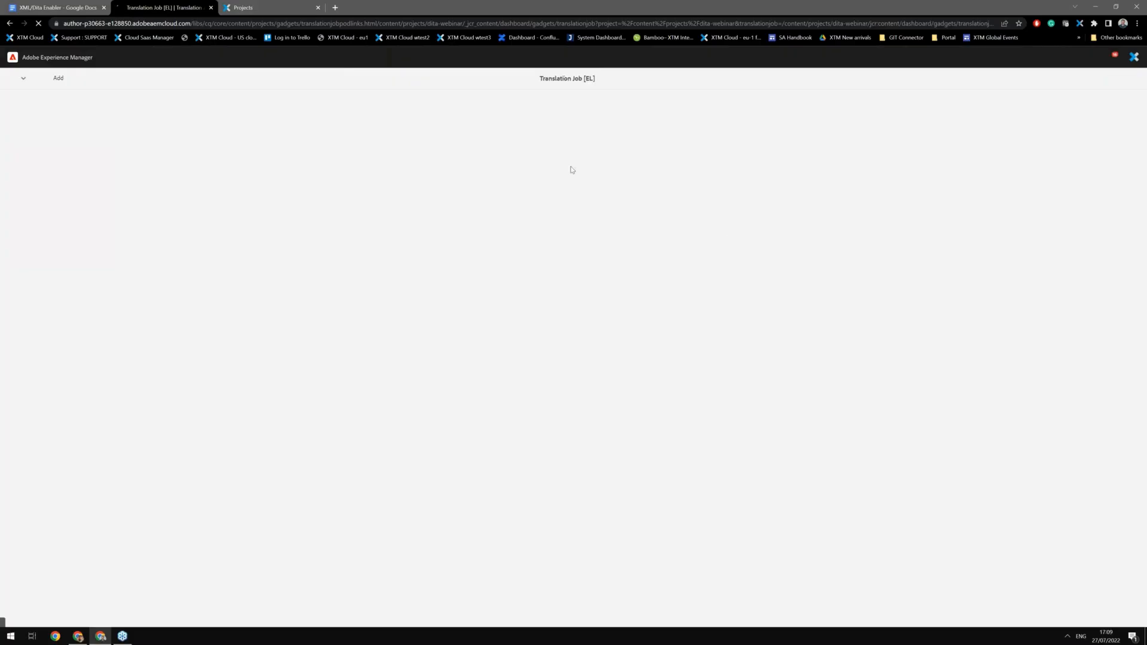
pyautogui.click(48, 80)
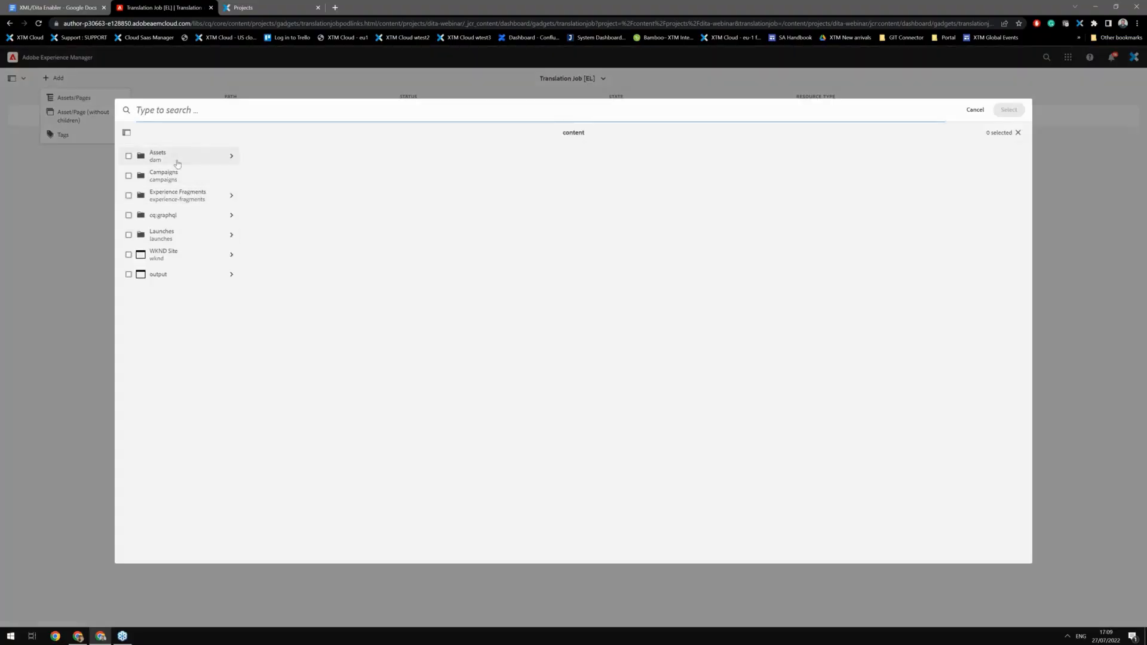
pyautogui.click(177, 163)
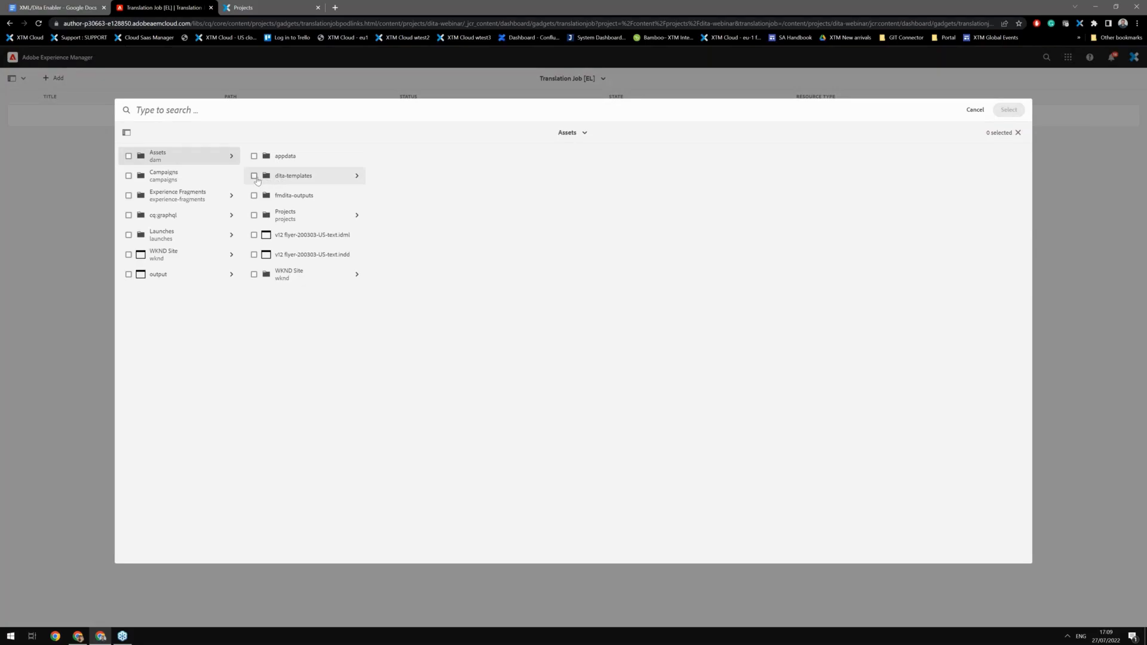
pyautogui.click(283, 180)
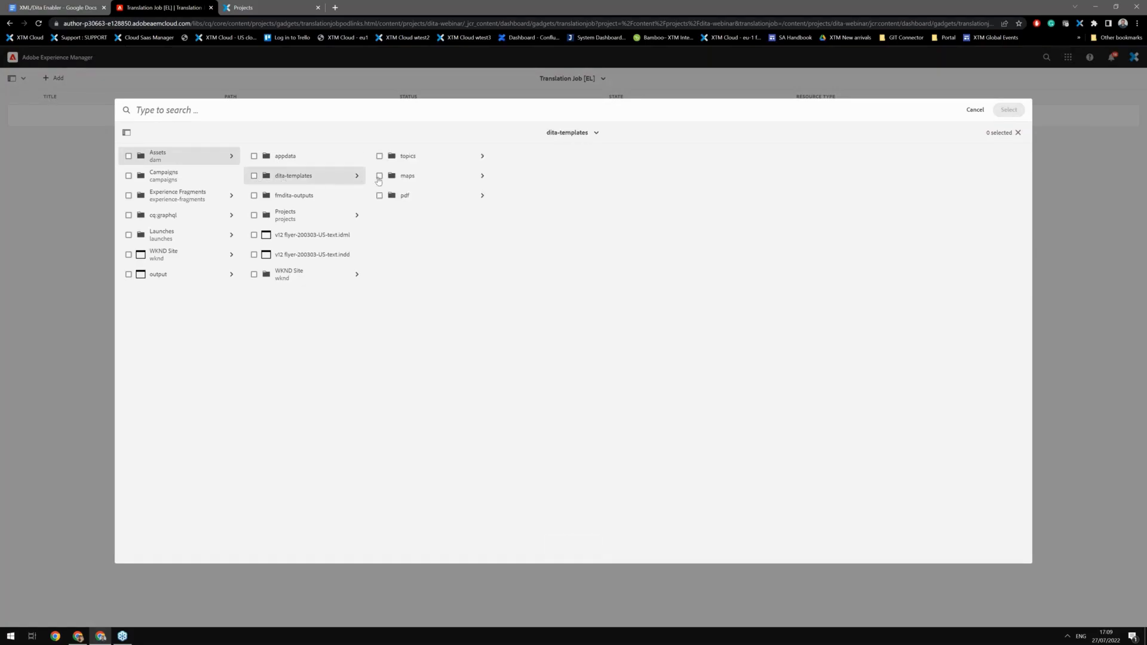
pyautogui.click(254, 176)
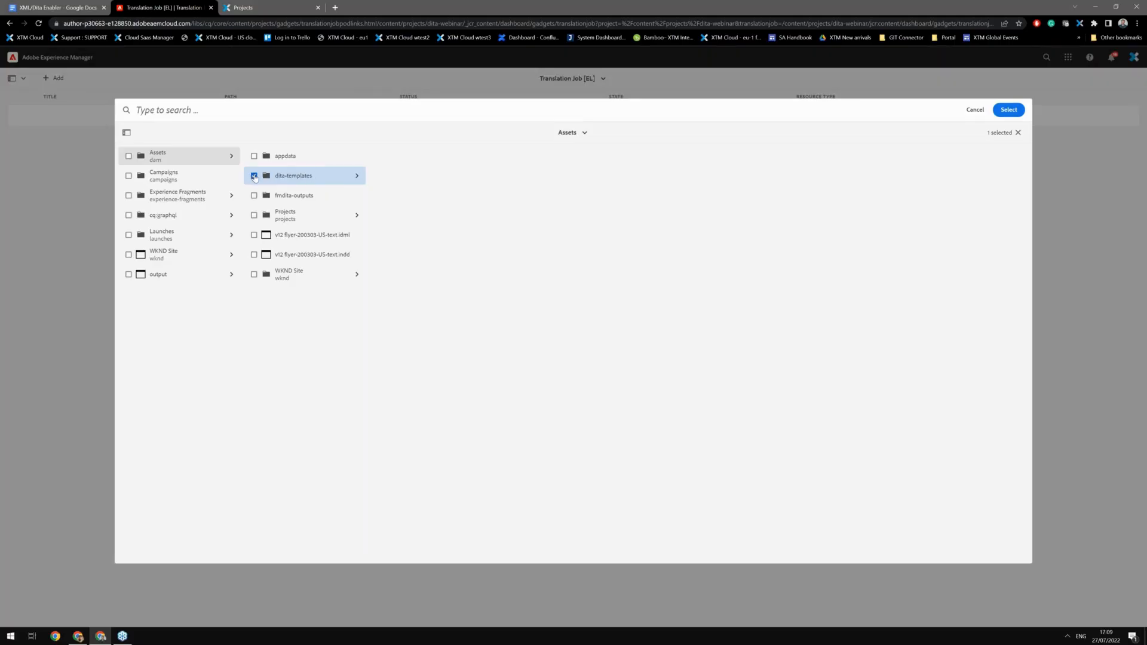
pyautogui.click(253, 176)
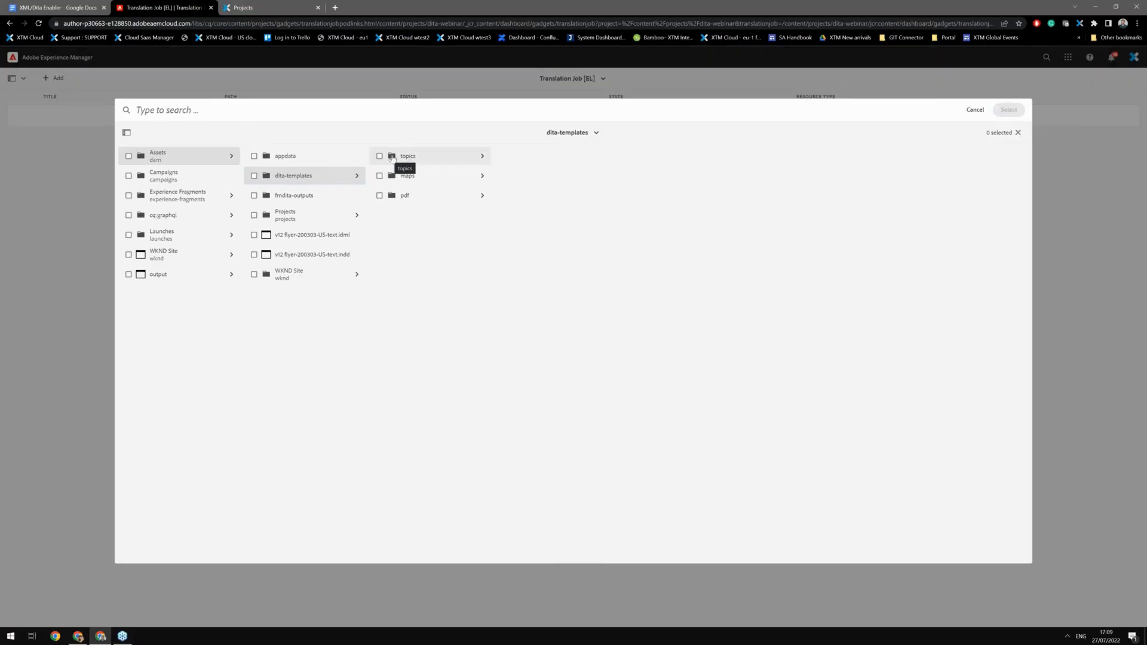
pyautogui.click(379, 157)
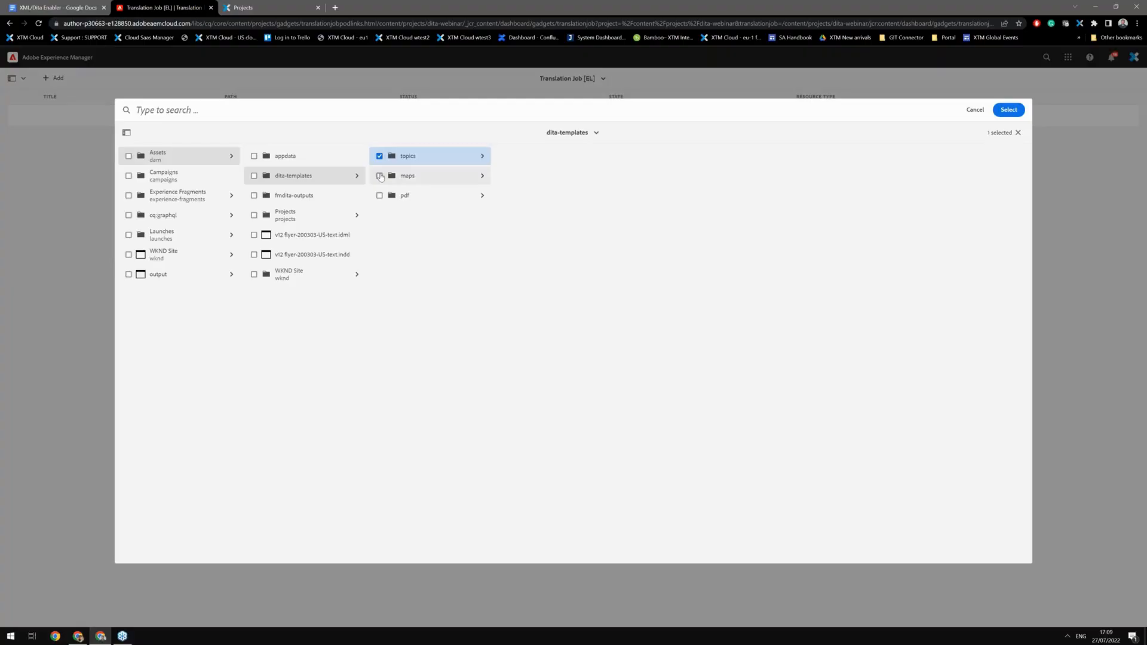
pyautogui.click(380, 176)
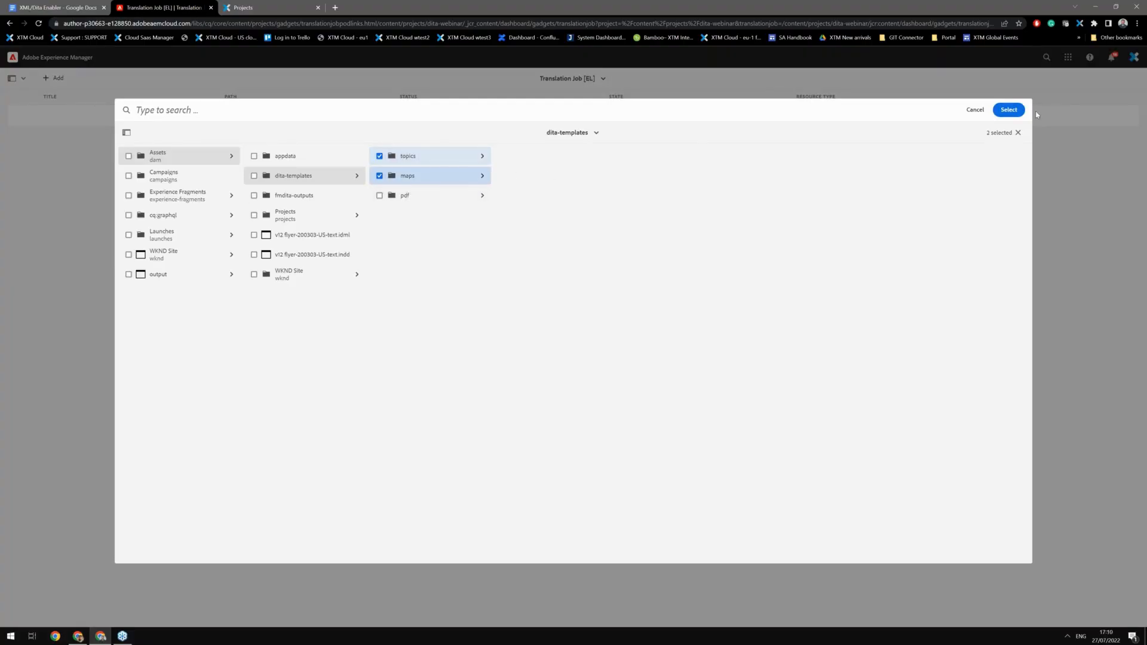
pyautogui.click(1009, 111)
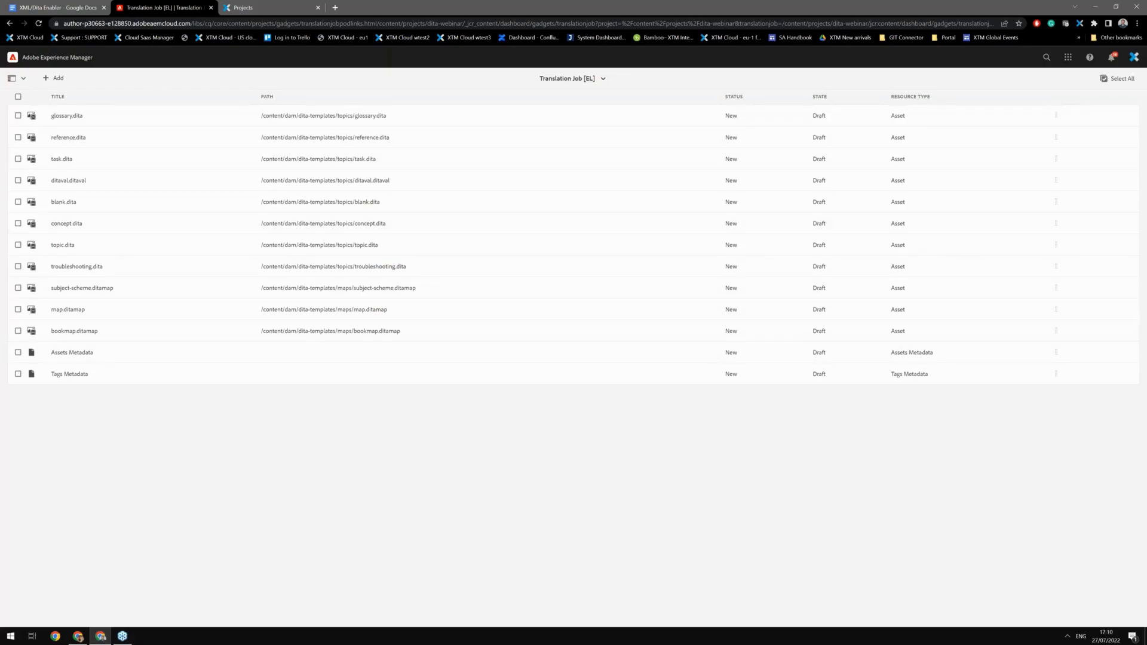
# Step: Return to the Dita webinar project and open the German translation job
pyautogui.click(593, 81)
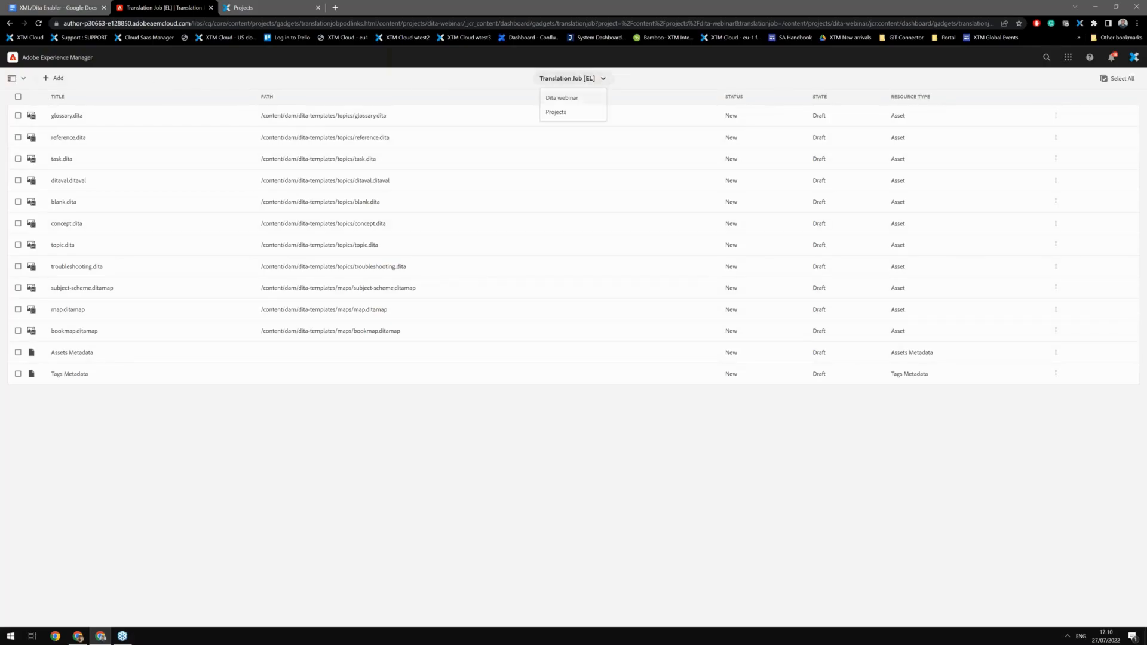
pyautogui.click(576, 98)
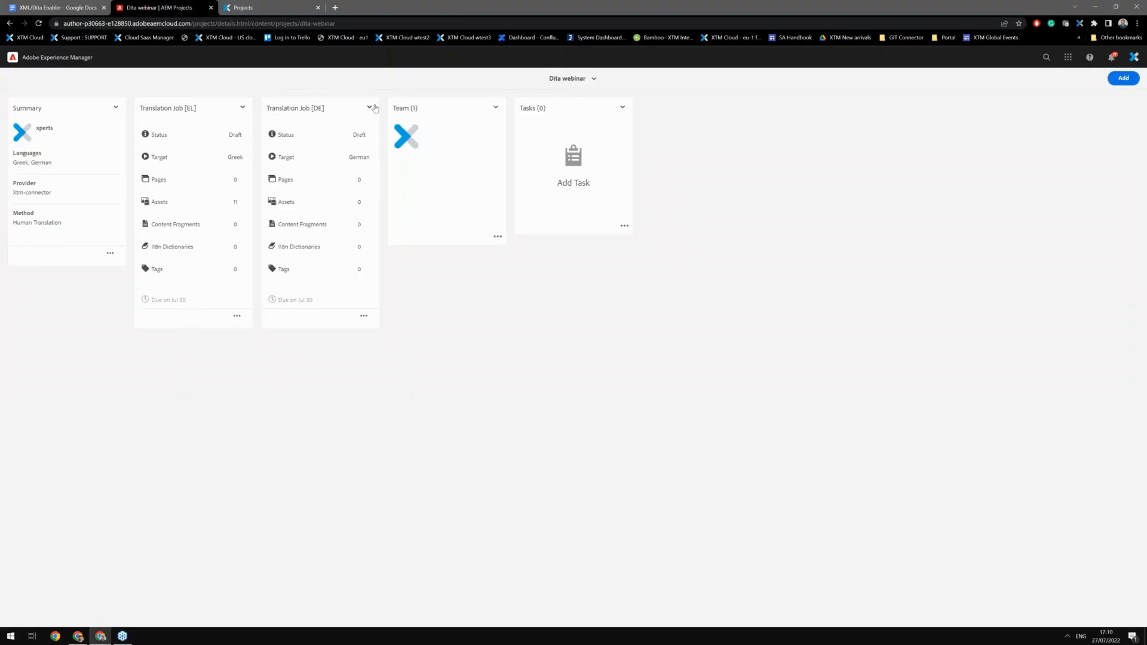
pyautogui.click(363, 316)
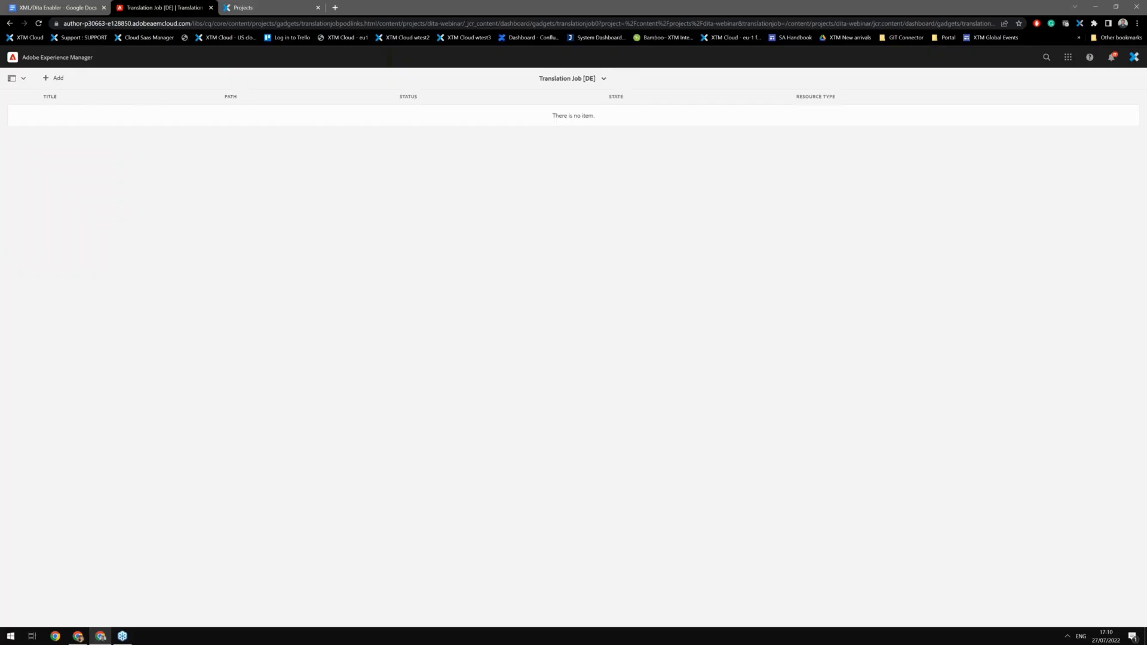
# Step: Add the whole dita-templates folder from Assets to the German translation job and review the added items
pyautogui.click(58, 79)
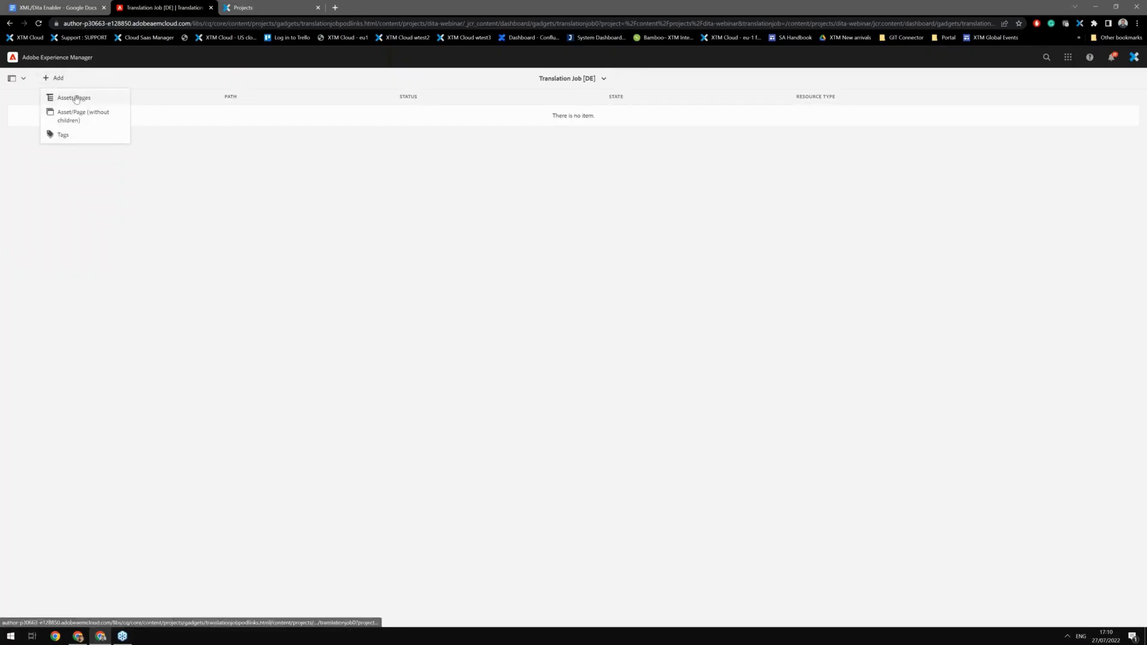
pyautogui.click(75, 98)
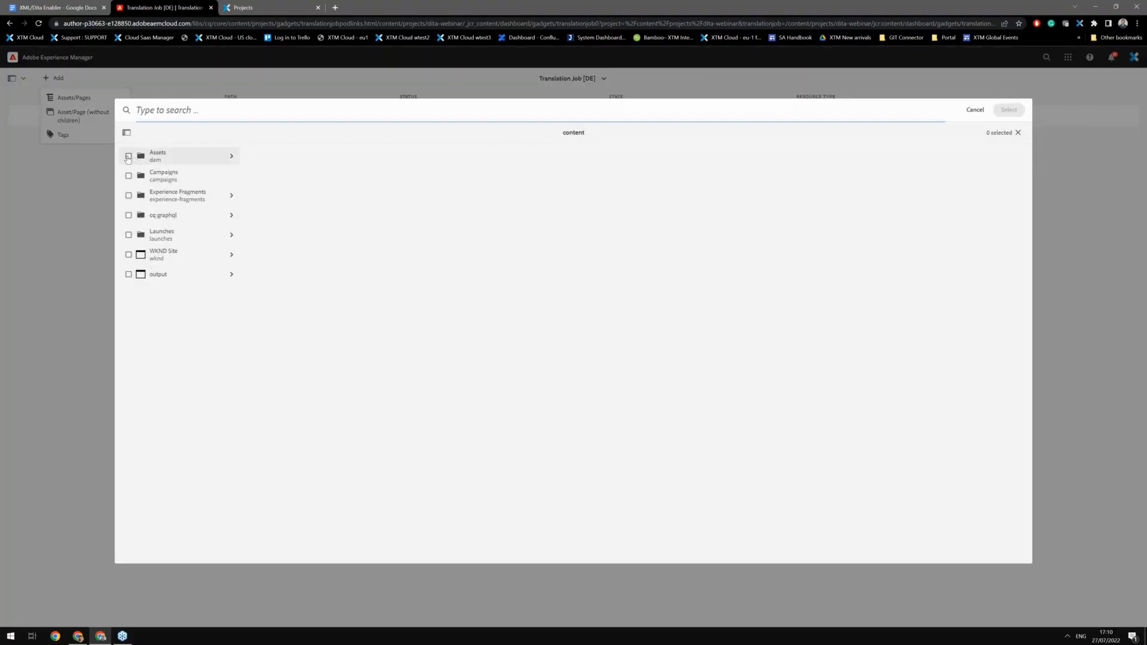
pyautogui.click(157, 156)
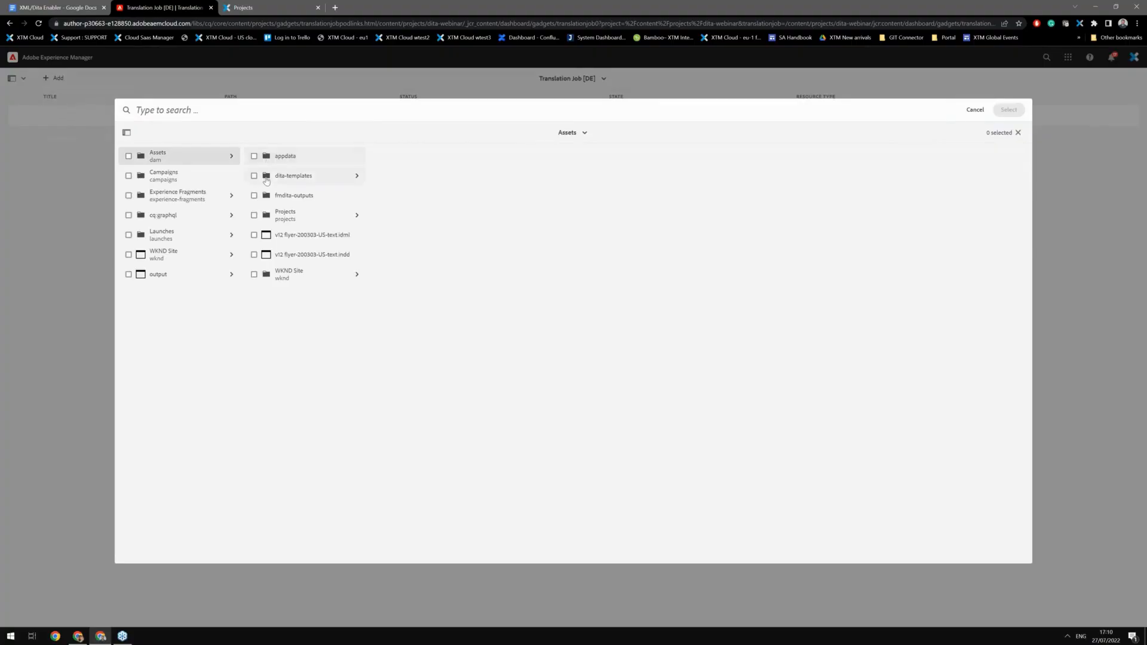
pyautogui.click(287, 176)
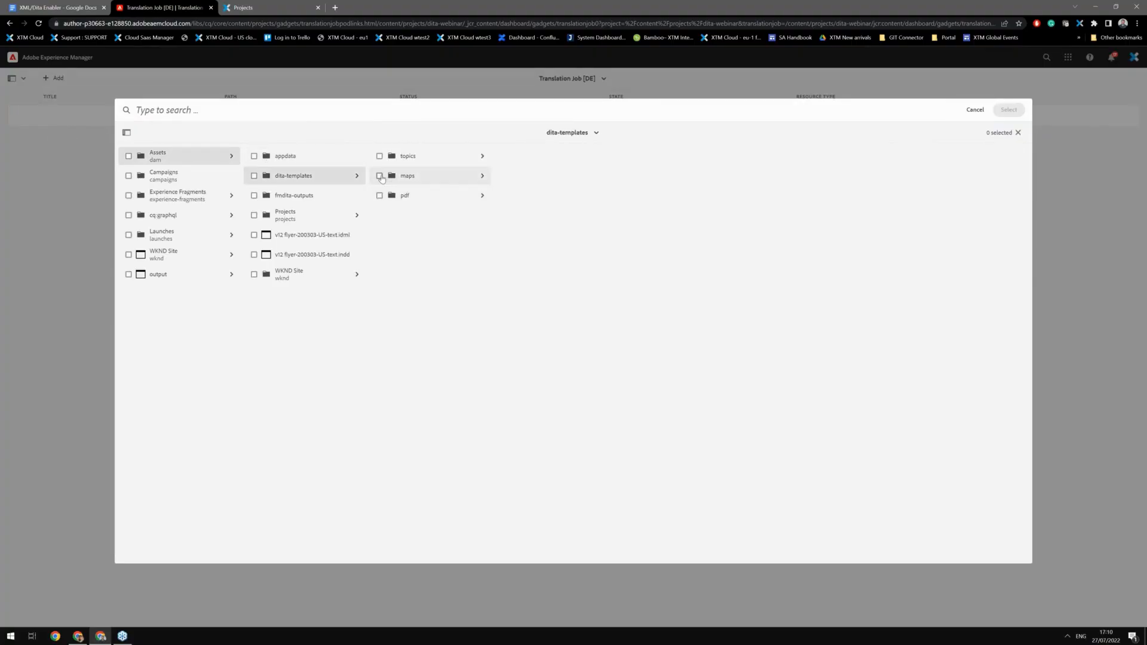
pyautogui.click(253, 176)
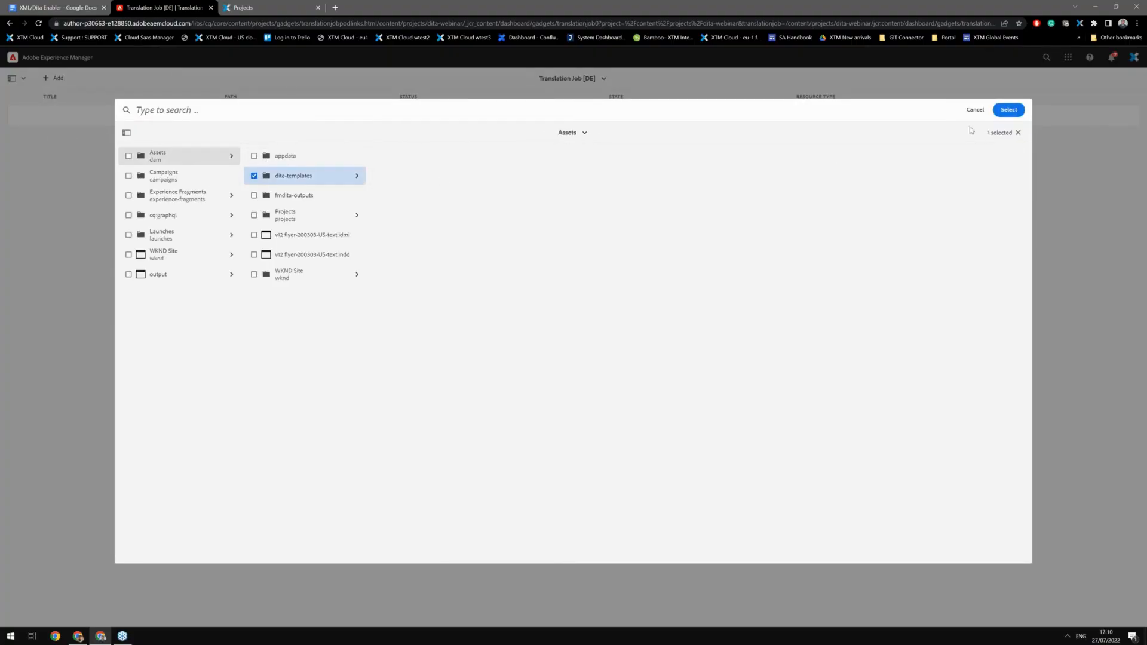
pyautogui.click(1010, 110)
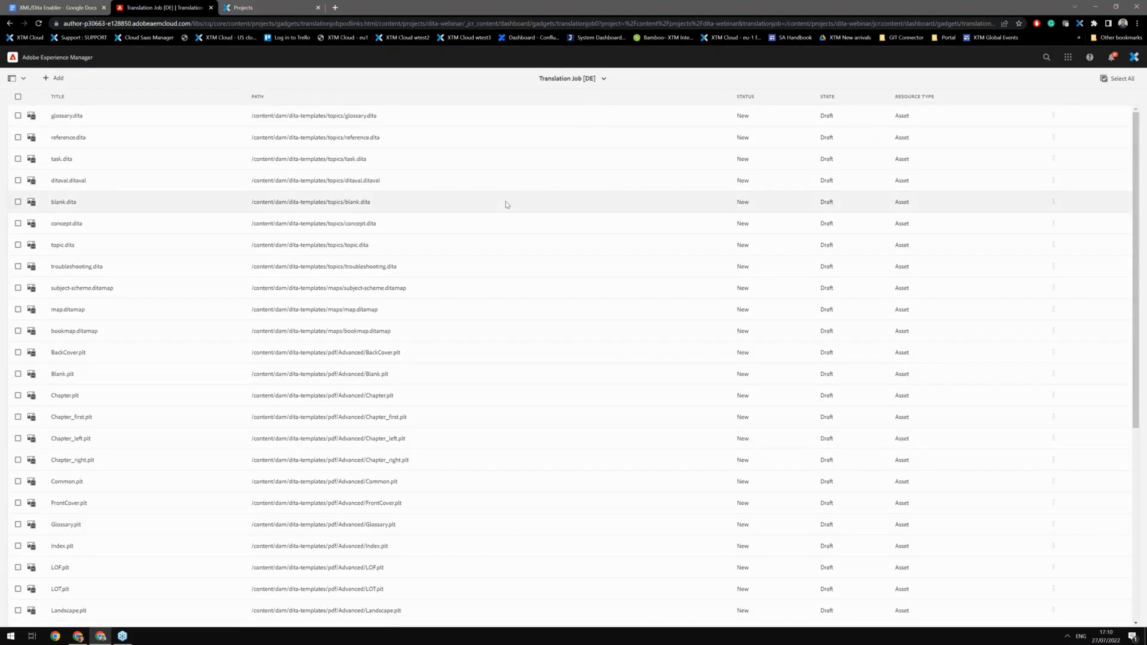
pyautogui.scroll(-5, 505, 204)
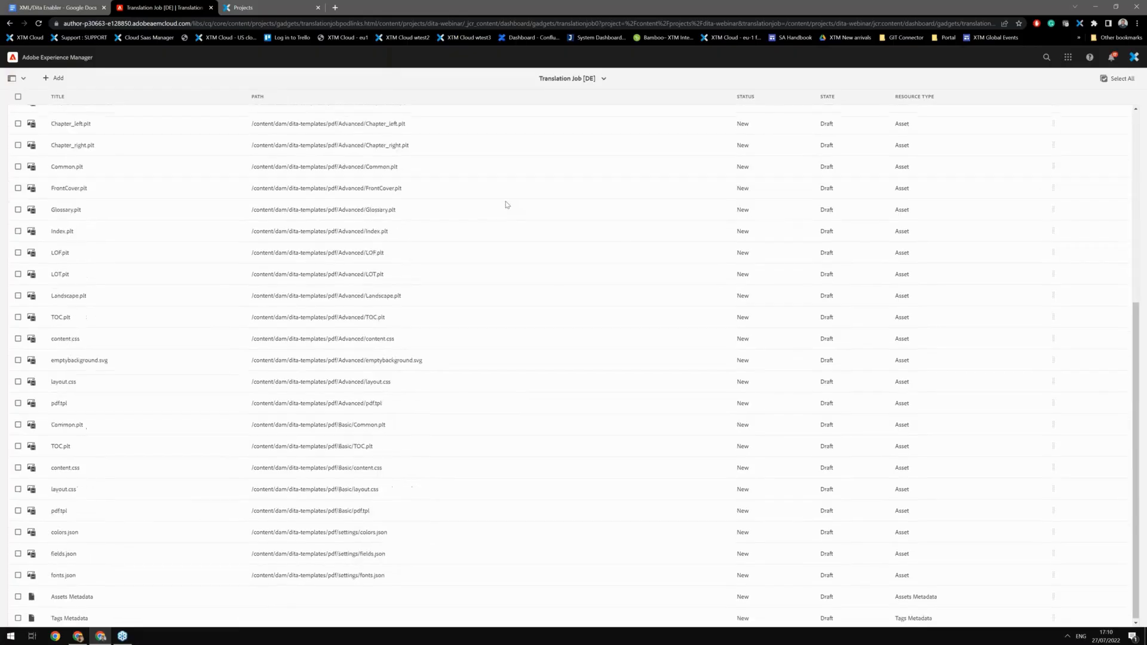
pyautogui.scroll(5, 506, 204)
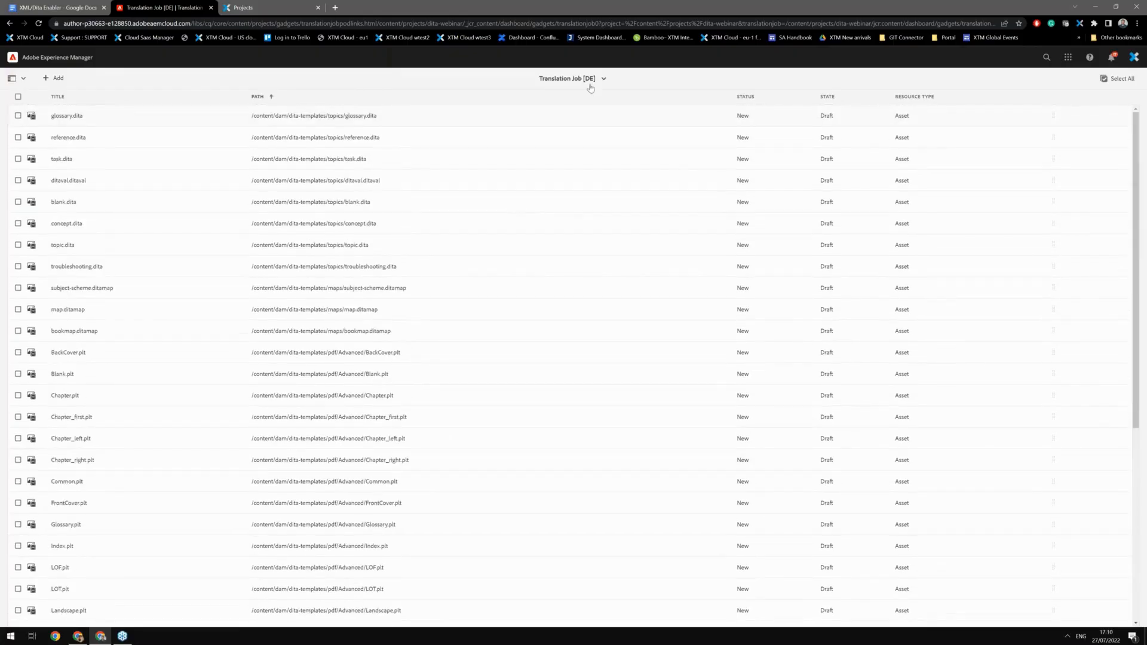
# Step: Return to the Dita webinar project and start the Greek translation job
pyautogui.click(591, 80)
pyautogui.click(577, 103)
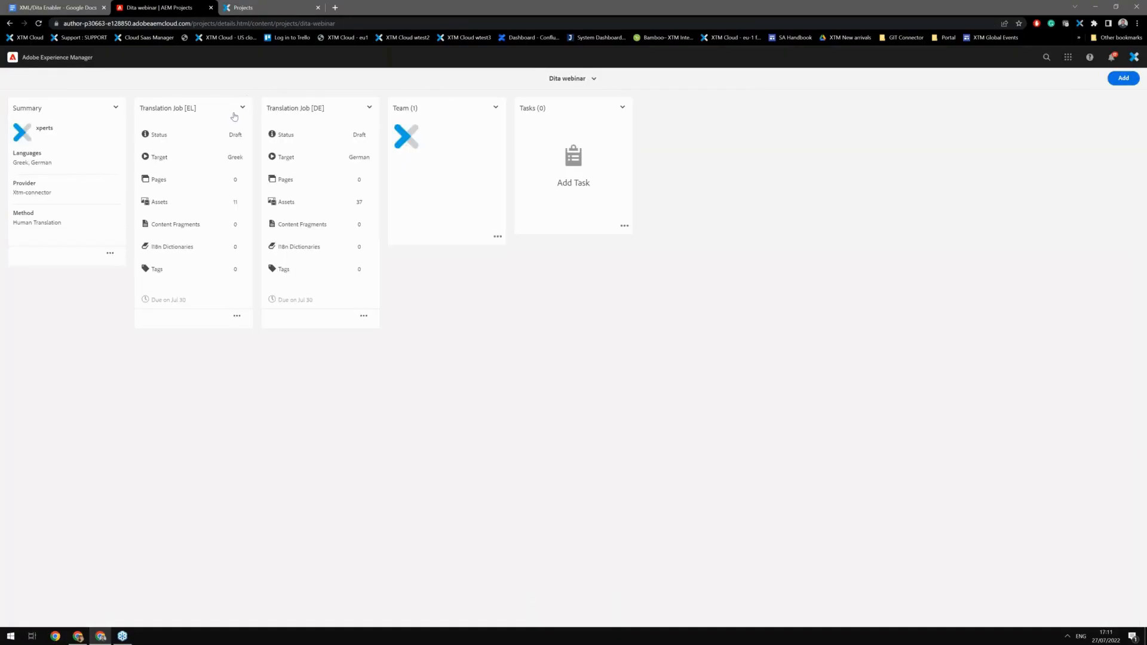
pyautogui.click(242, 108)
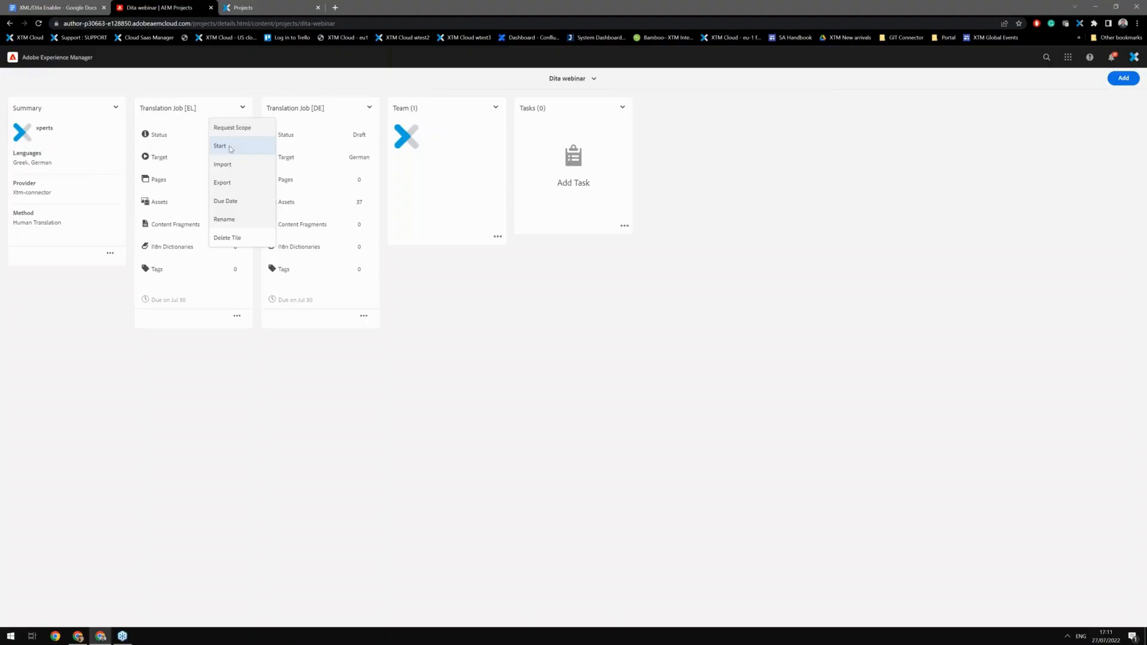
pyautogui.click(230, 147)
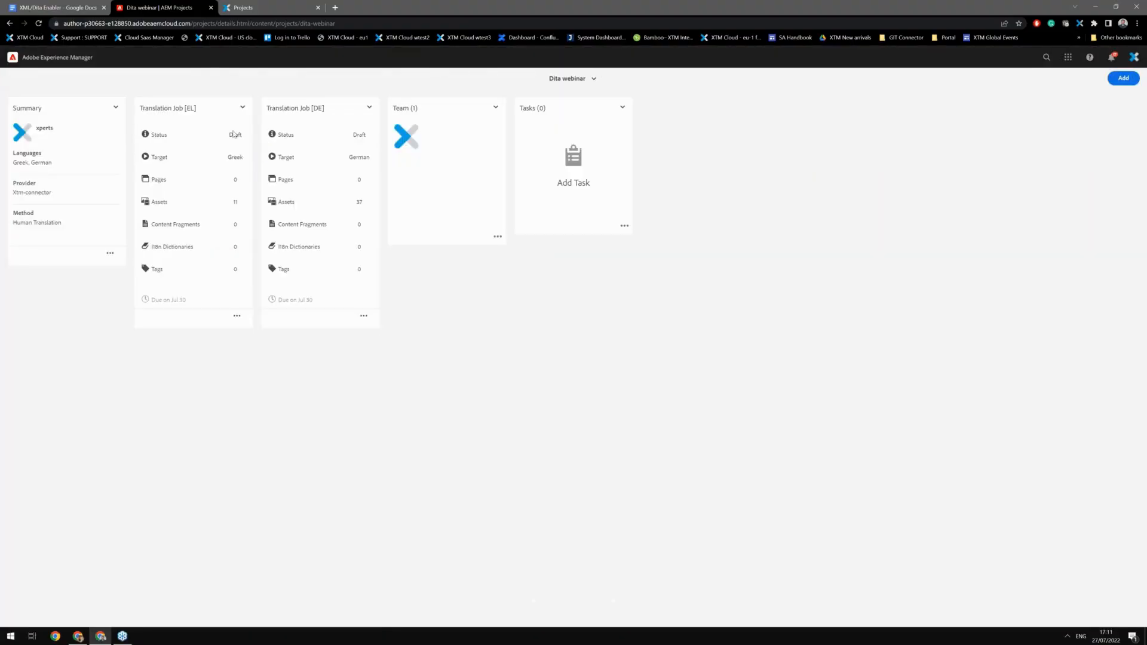
# Step: Start the German translation job and refresh the project page
pyautogui.click(370, 108)
pyautogui.click(371, 146)
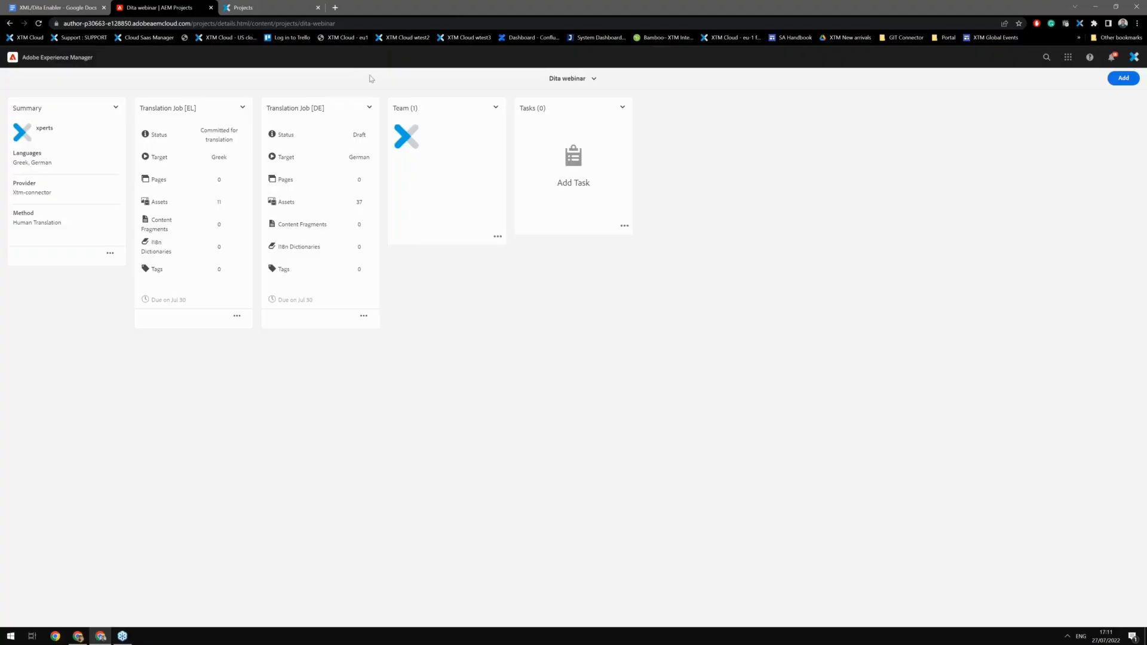
pyautogui.click(39, 23)
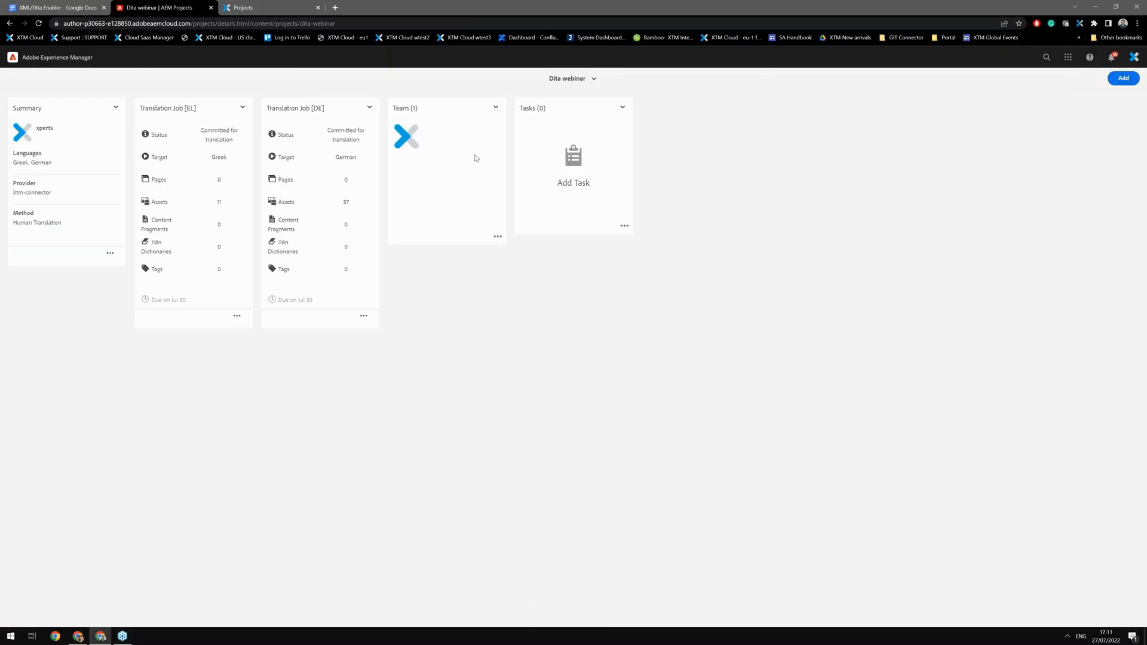
# Step: Switch to XTM, open the Dita webinar_translationjob project and review its workflow and metrics
pyautogui.click(253, 9)
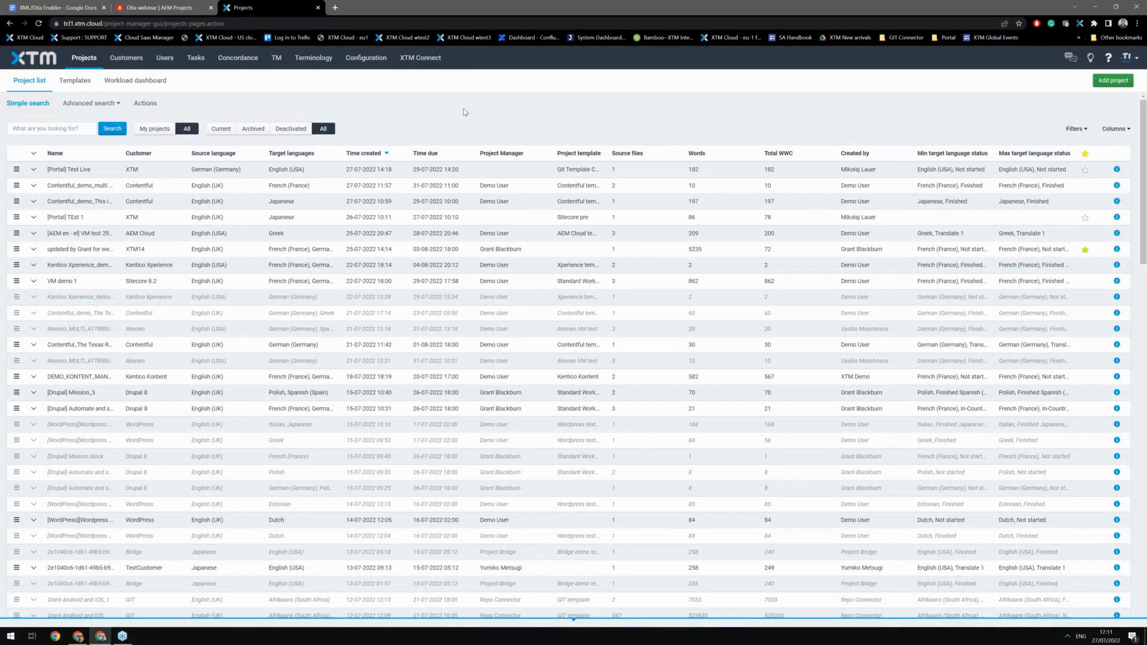
pyautogui.click(159, 135)
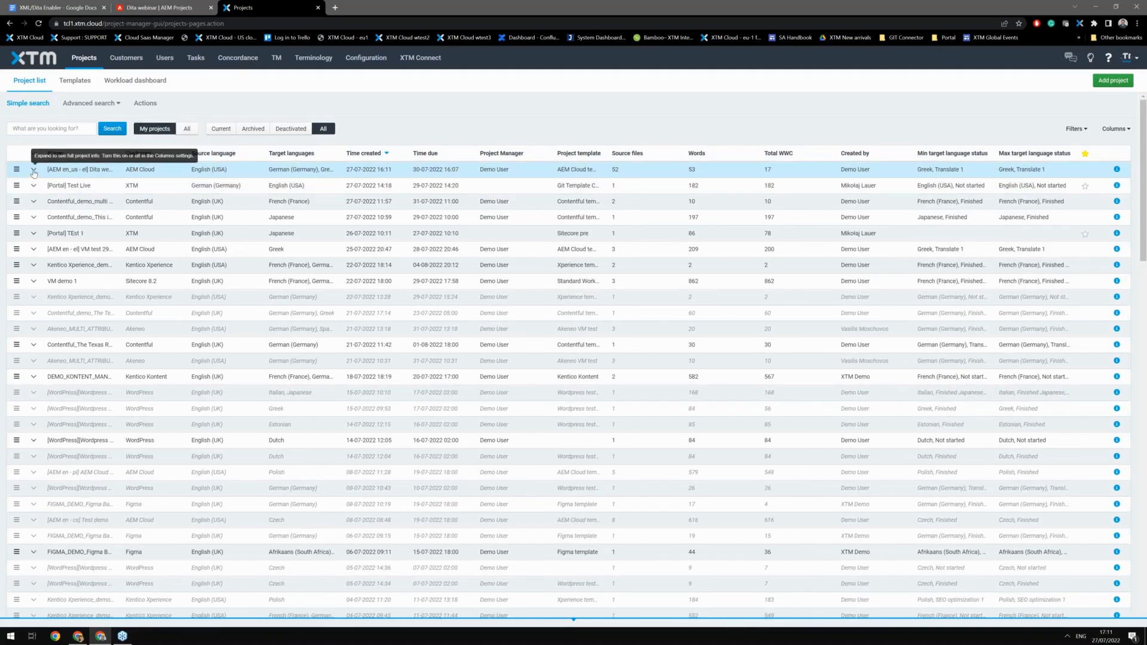
pyautogui.click(33, 171)
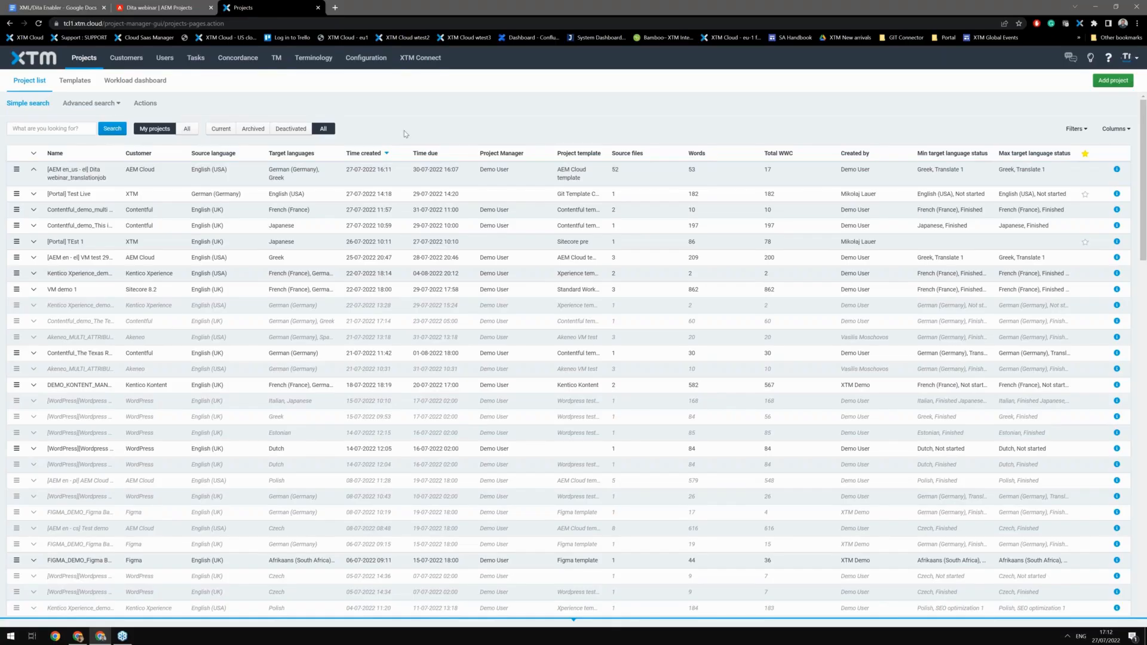
pyautogui.click(47, 181)
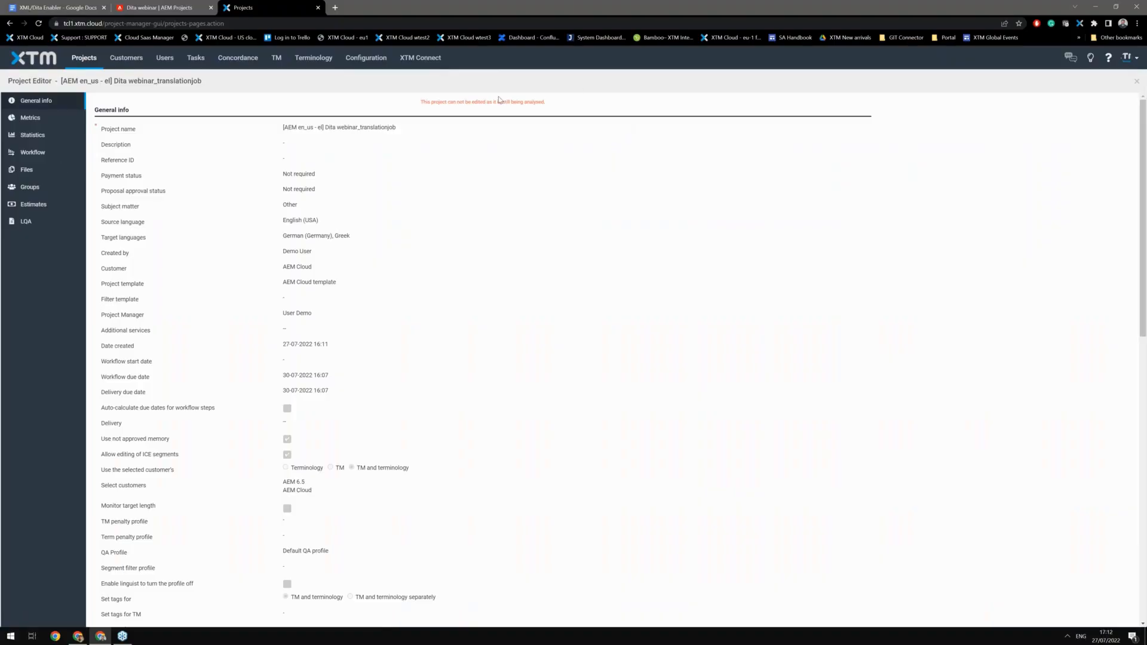
pyautogui.click(32, 155)
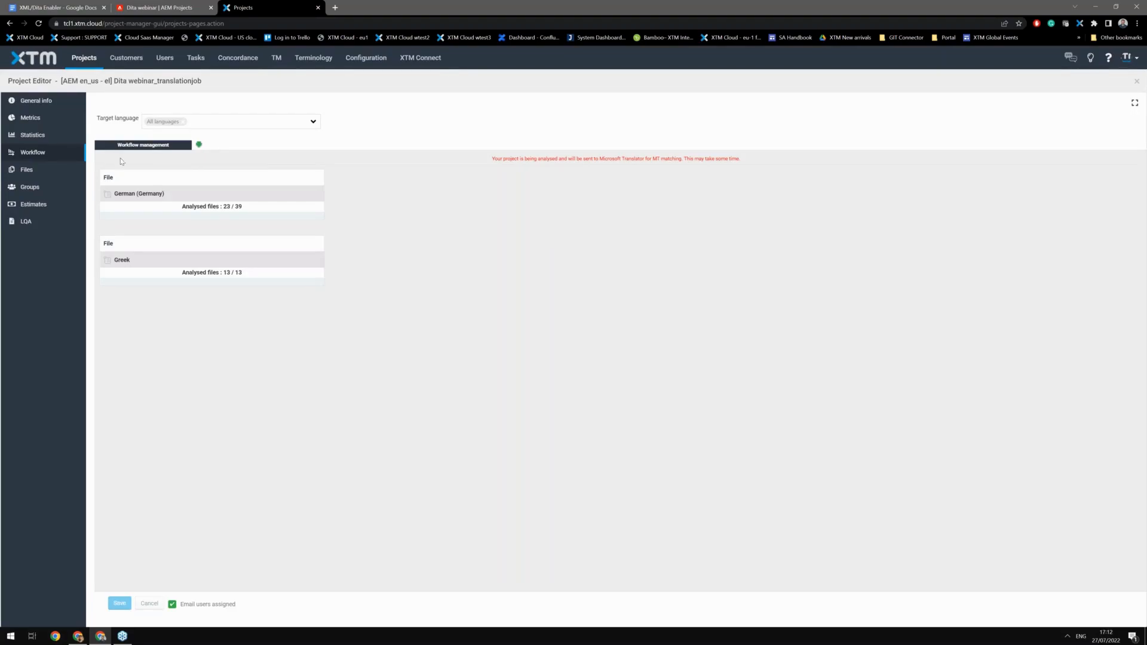
pyautogui.click(39, 119)
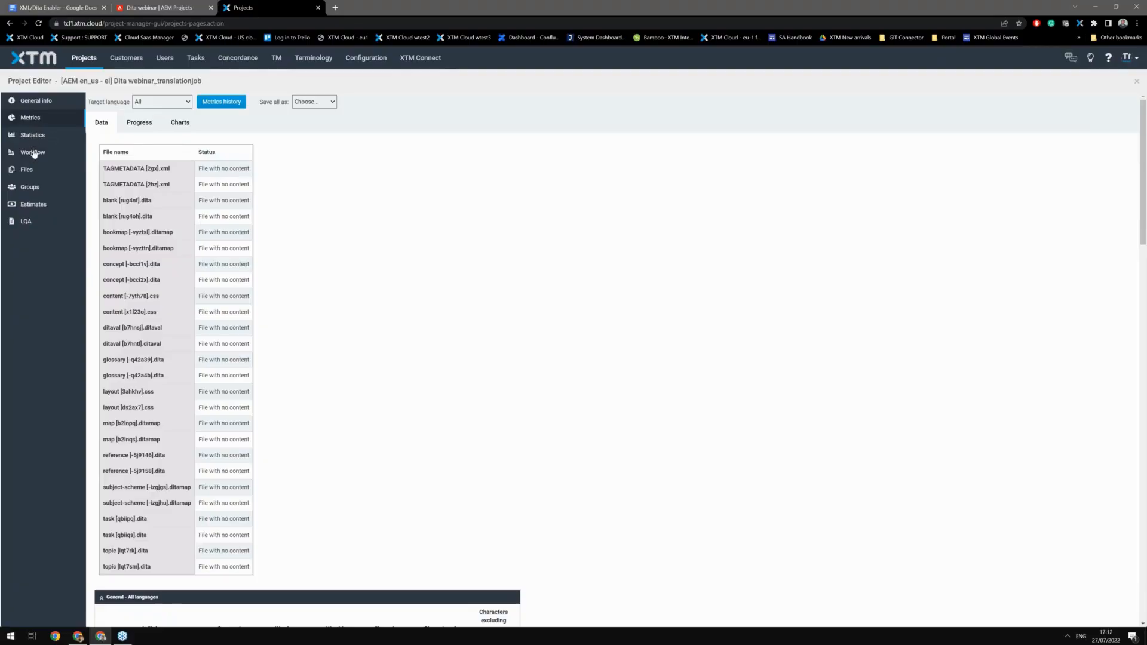
pyautogui.click(33, 153)
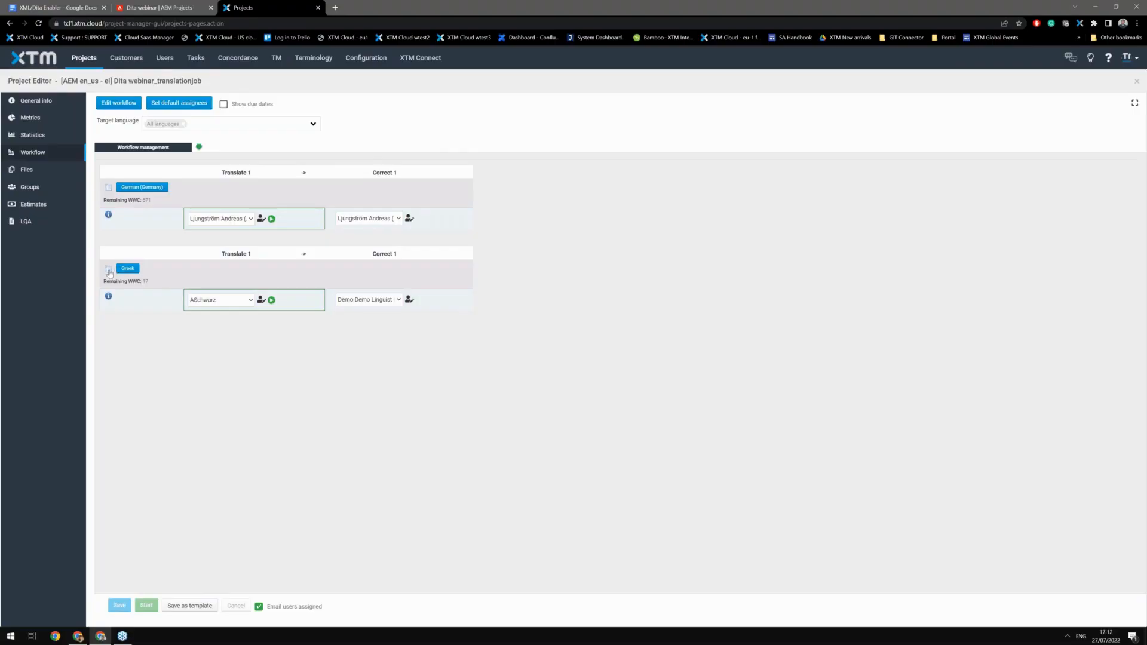
# Step: Open the German ASSETMETADATA file in XTM Workbench for Translate 1 with read-only turned off
pyautogui.click(149, 188)
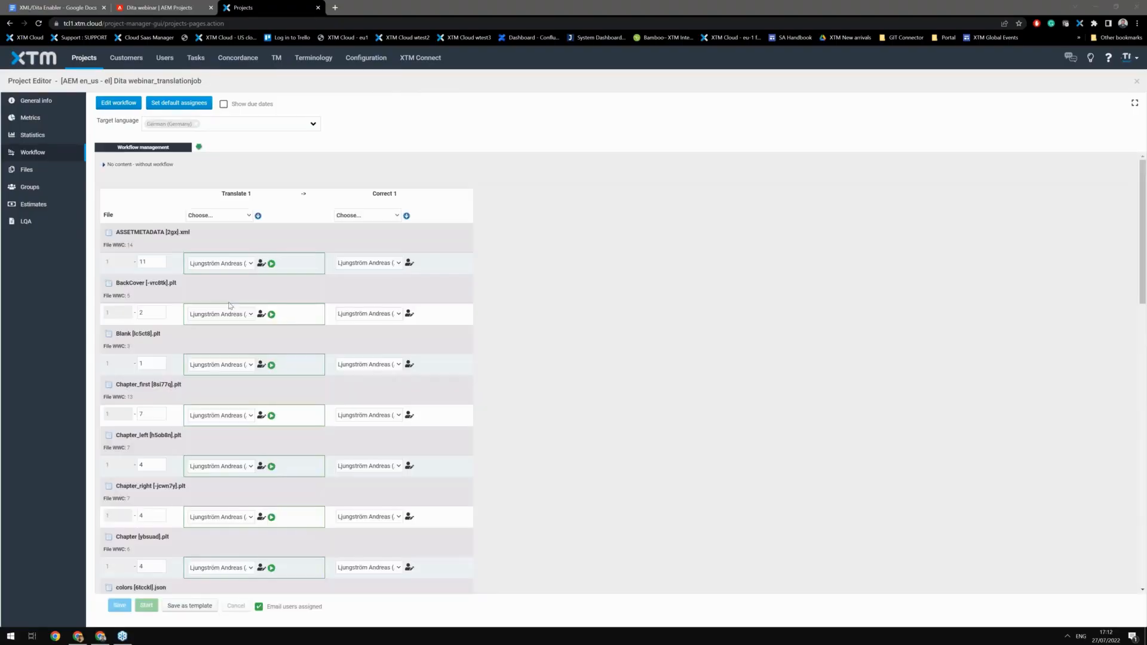
pyautogui.scroll(-3, 137, 221)
pyautogui.scroll(-3, 138, 223)
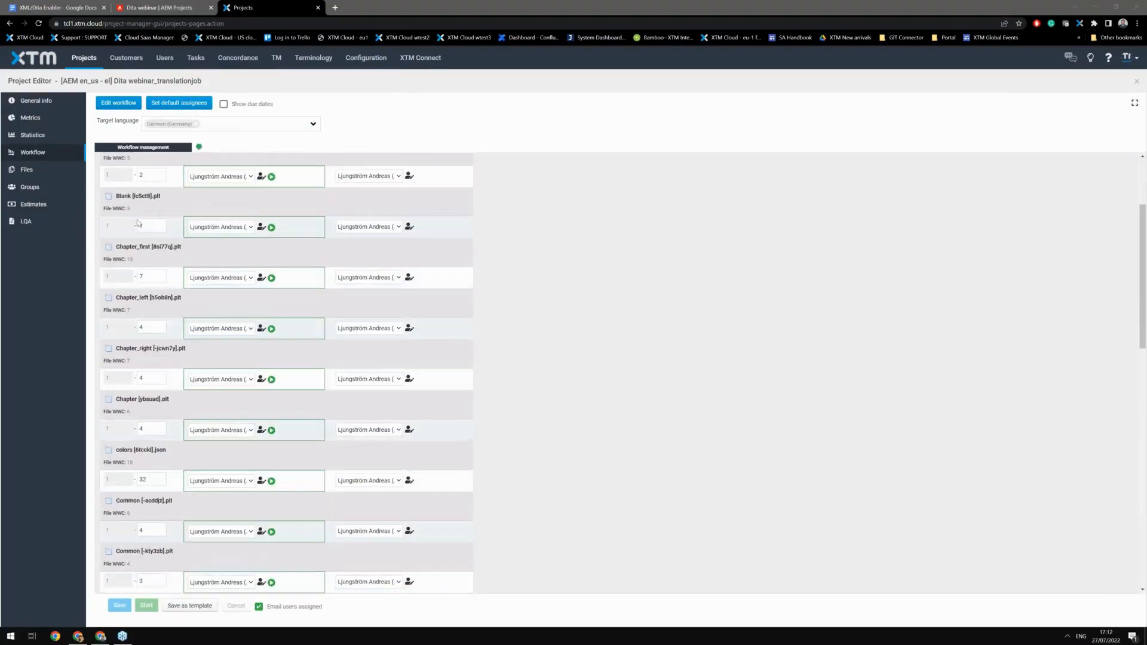
pyautogui.scroll(5, 132, 258)
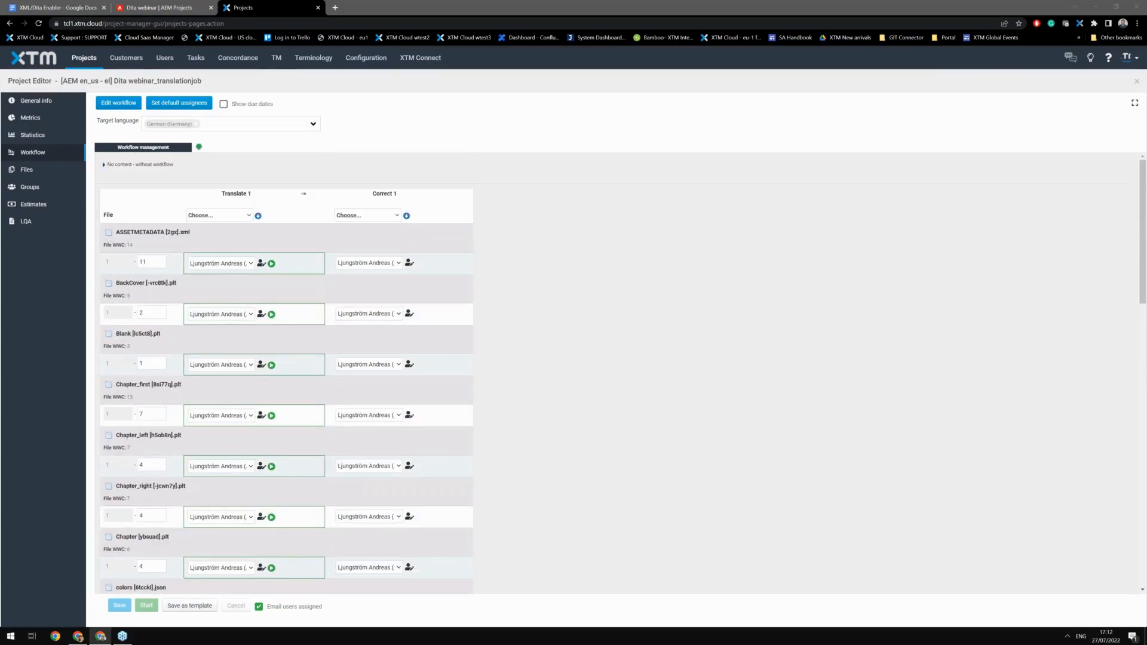
pyautogui.rightClick(111, 234)
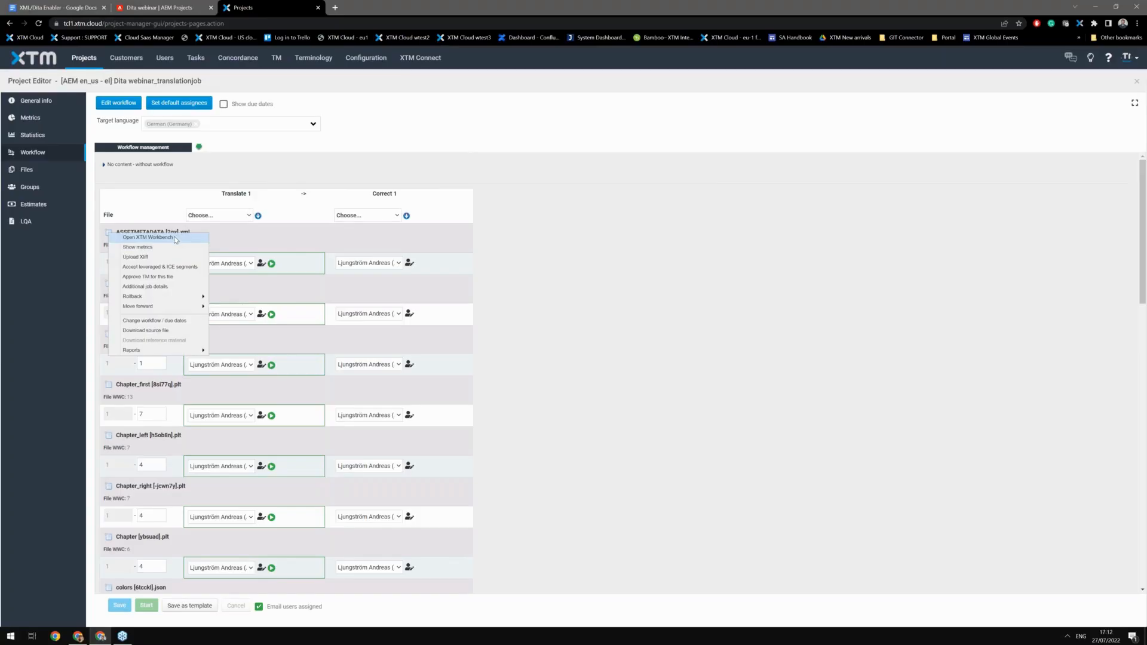
pyautogui.click(175, 238)
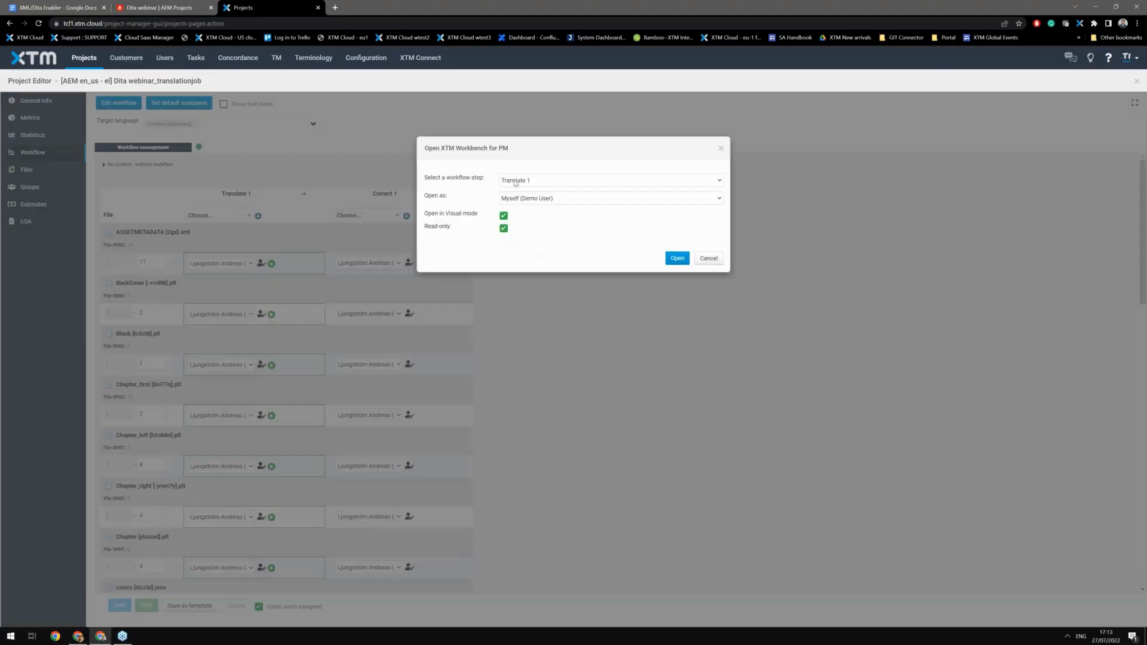
pyautogui.click(504, 229)
pyautogui.click(677, 259)
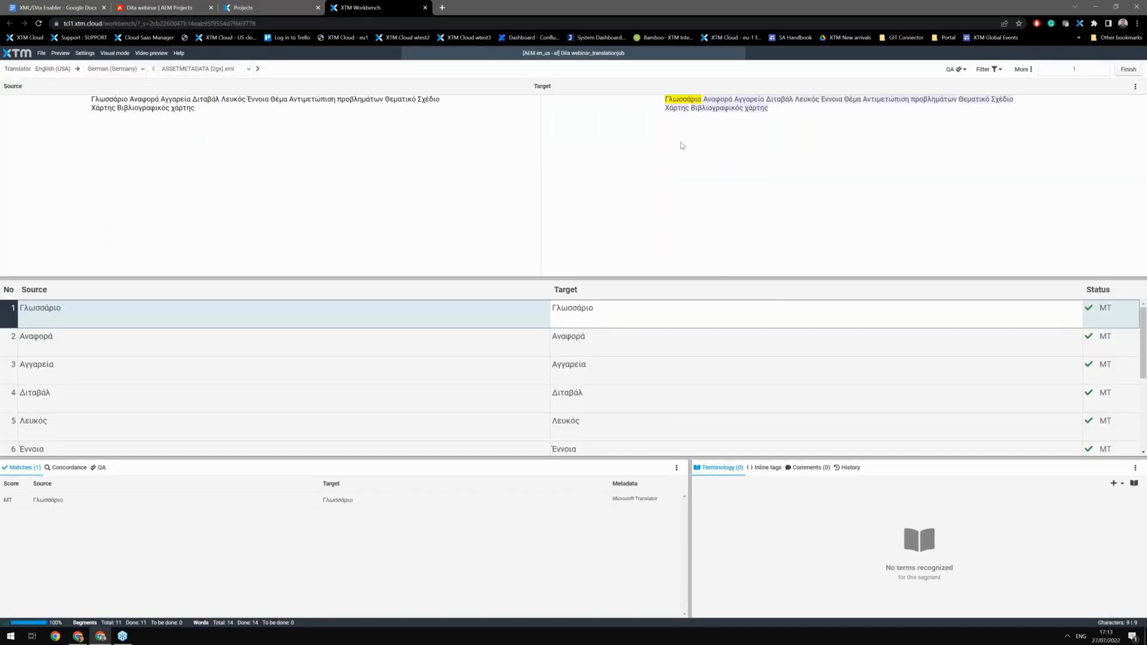
# Step: Append a long string of @ characters to the target of segment 11 and confirm the segment
pyautogui.click(740, 111)
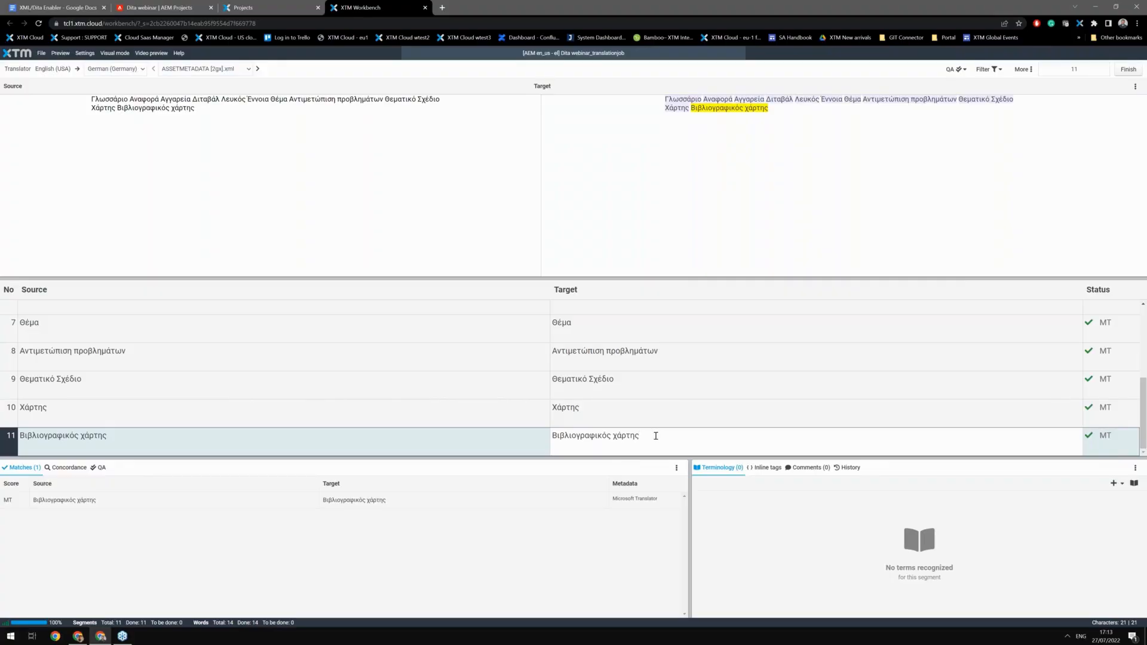
pyautogui.hotkey('alt', 'shift')
pyautogui.hotkey('alt', 'shift')
pyautogui.write('@@@@@@@@@@@@@@@@@@@@@@@@@@@@@@@@@@@@@@@@@@@@@@@@@@@@@@@@@@@@@@@@@@@@@@@@@@@')
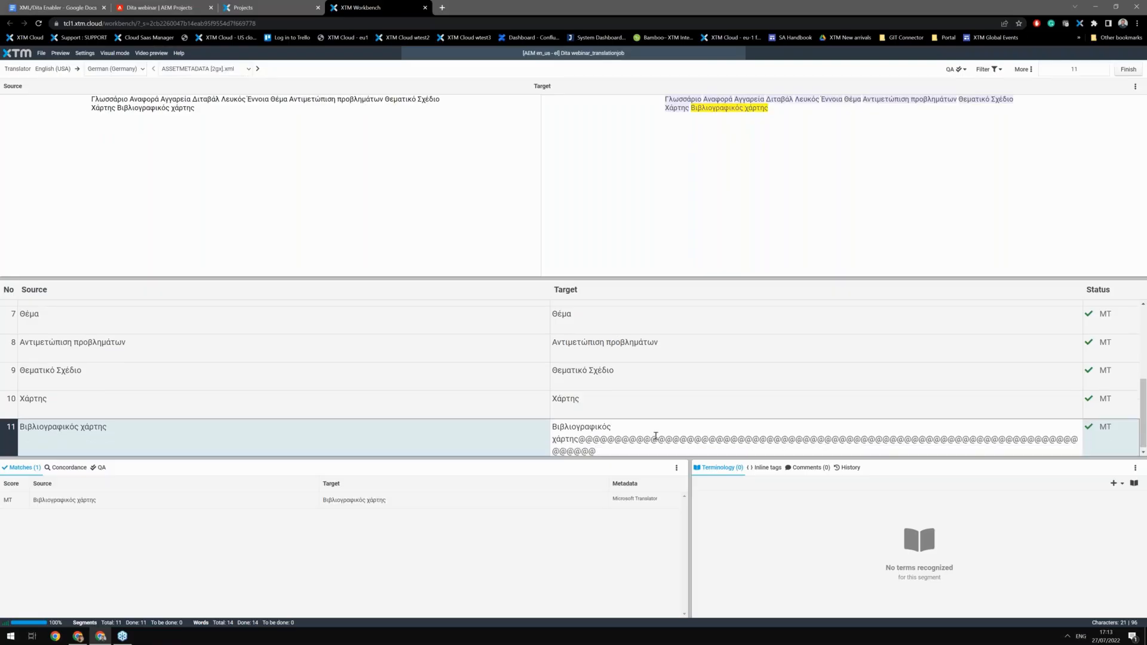
pyautogui.press('Return')
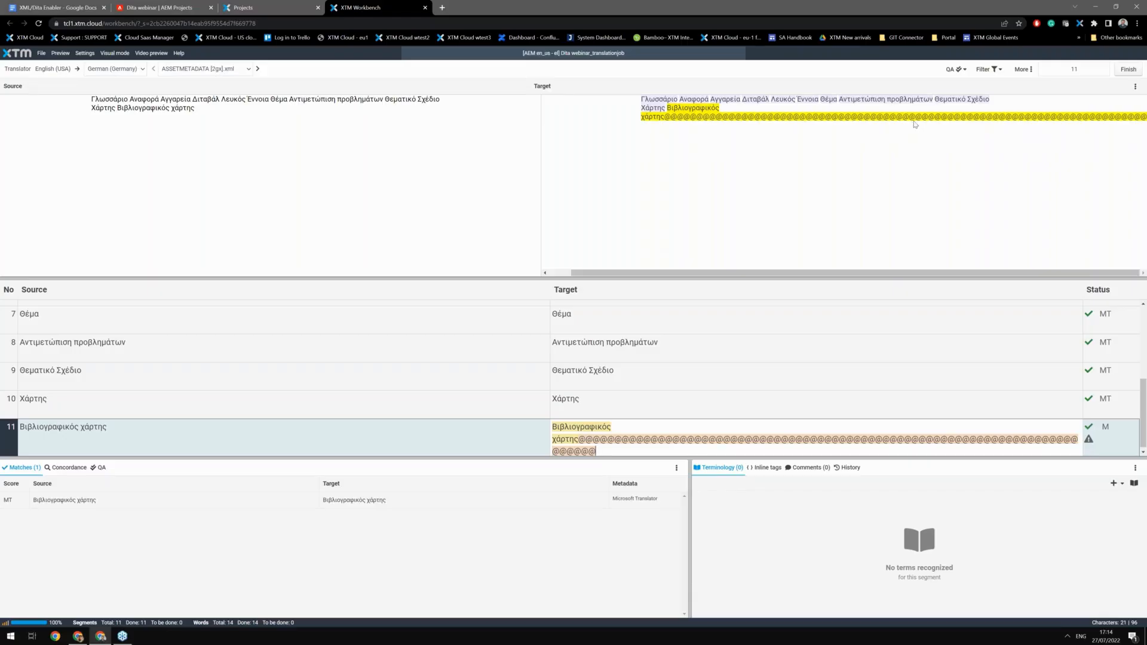
# Step: Open the troubleshooting file in the workbench, then close the workbench tab
pyautogui.click(229, 70)
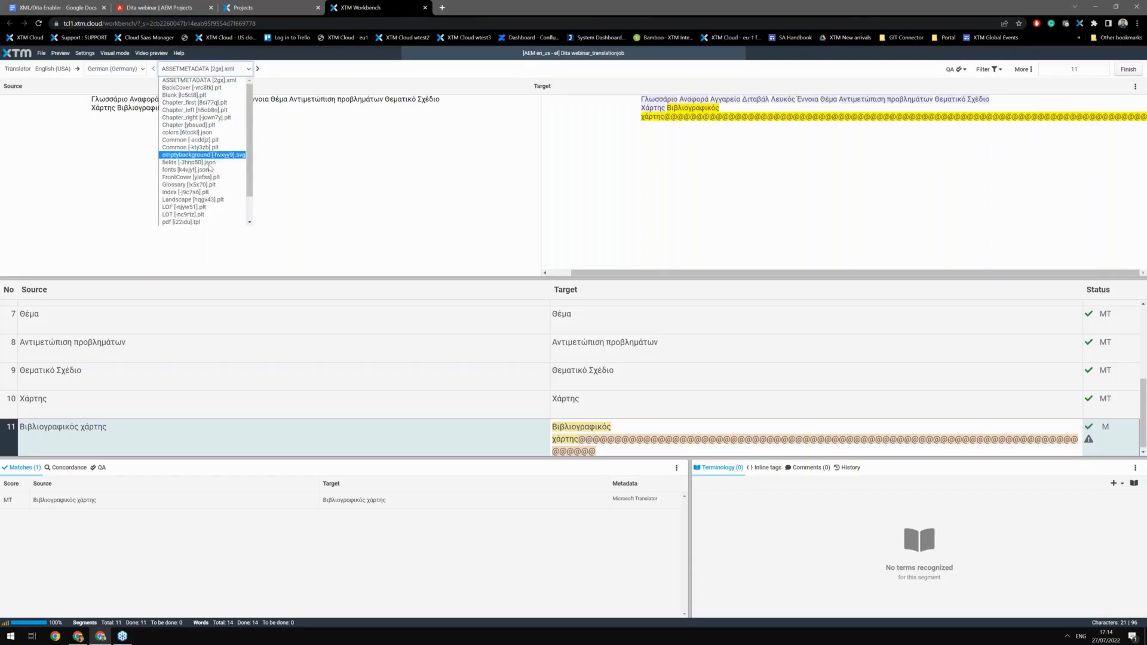
pyautogui.scroll(-2, 212, 165)
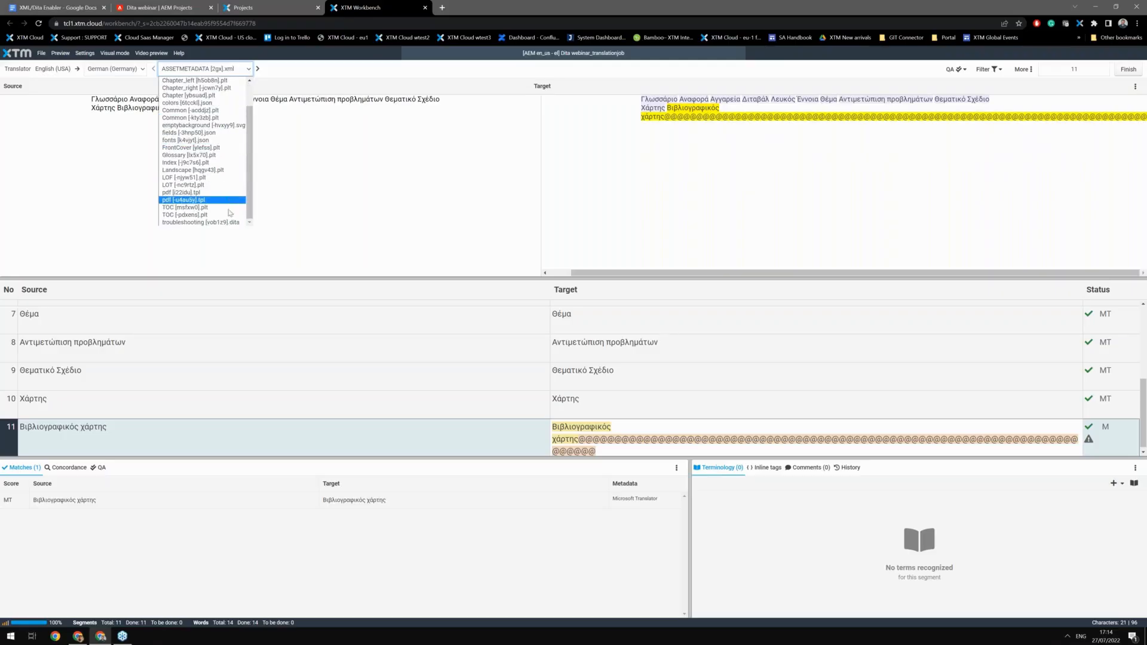
pyautogui.click(225, 222)
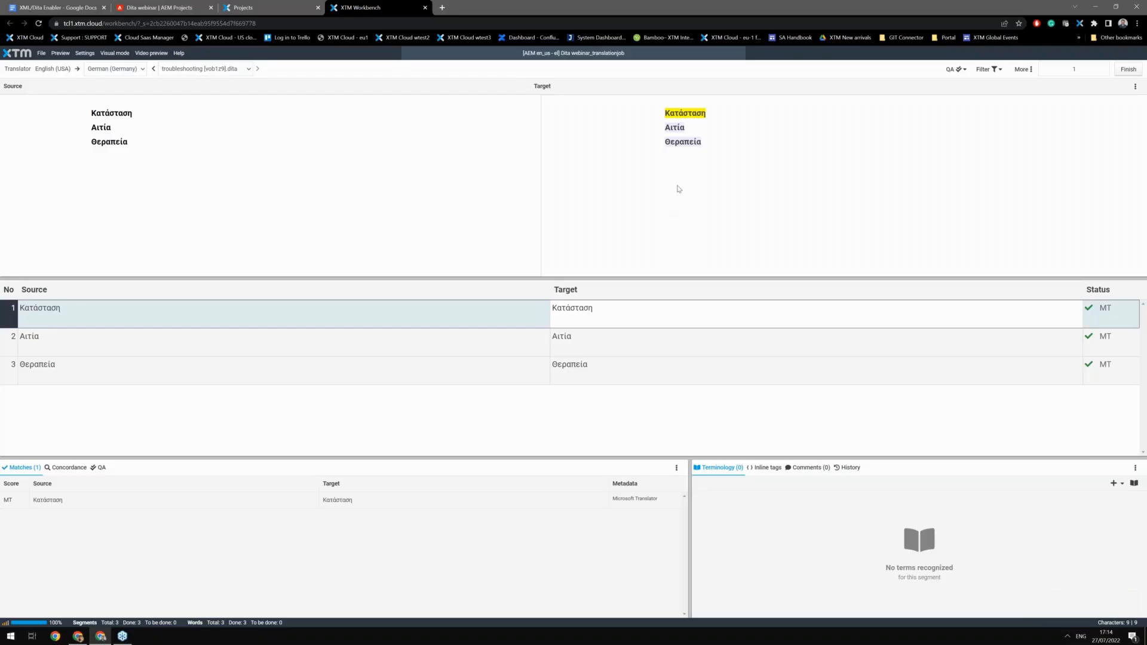
pyautogui.click(424, 8)
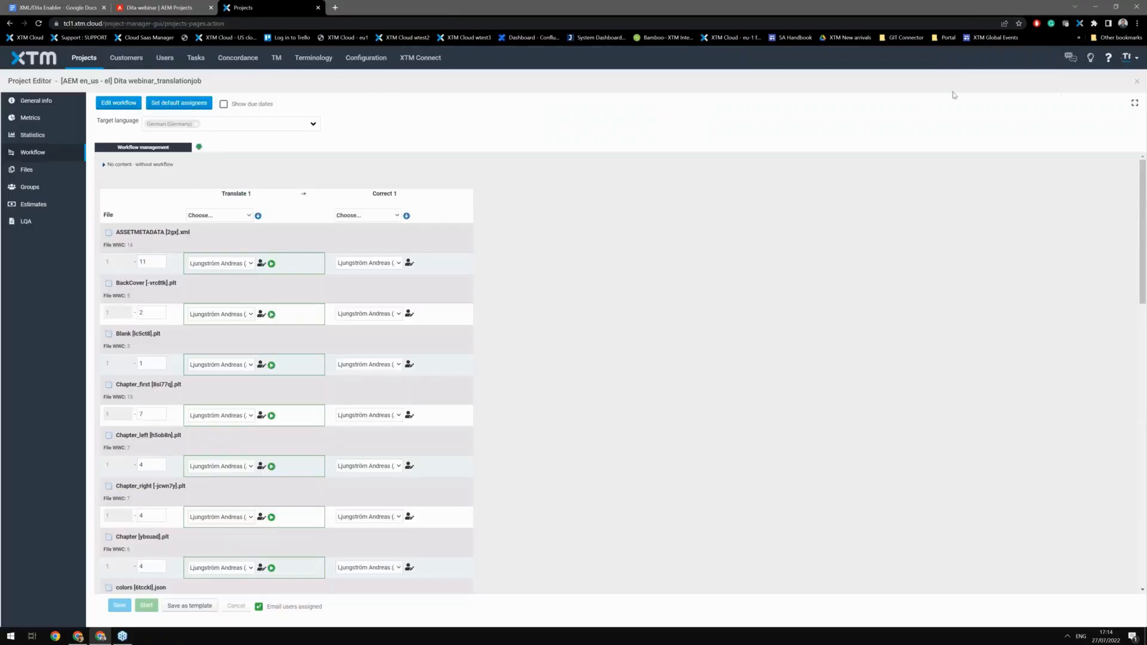
# Step: Finish the Dita webinar_translationjob project from the XTM project list
pyautogui.click(99, 59)
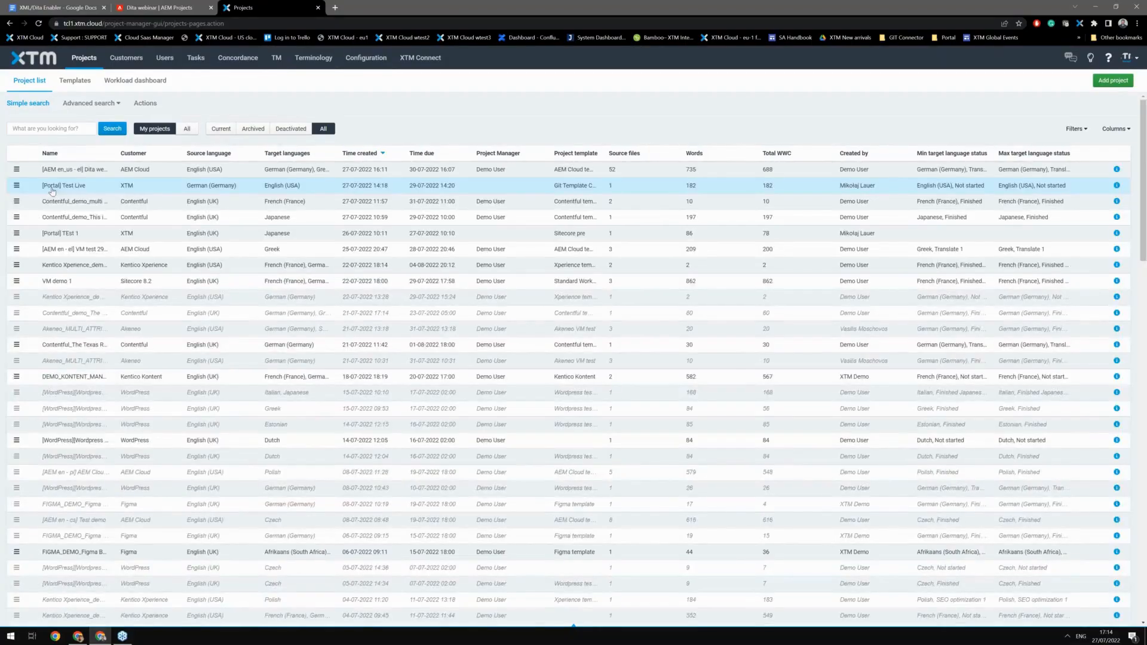
pyautogui.click(17, 169)
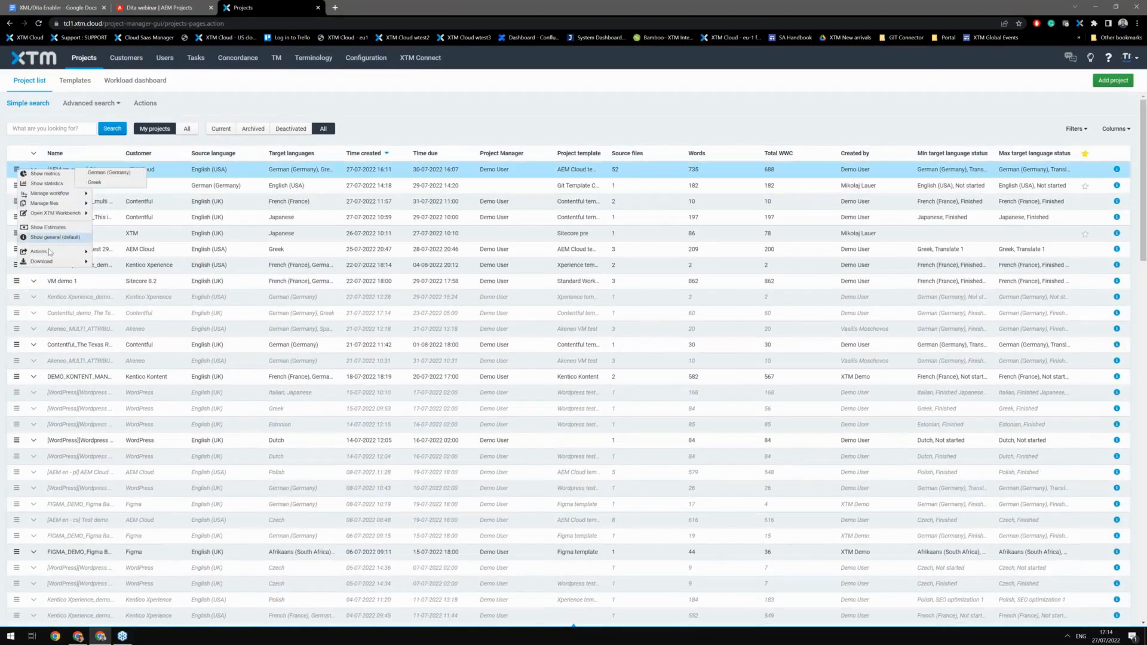
pyautogui.moveTo(42, 251)
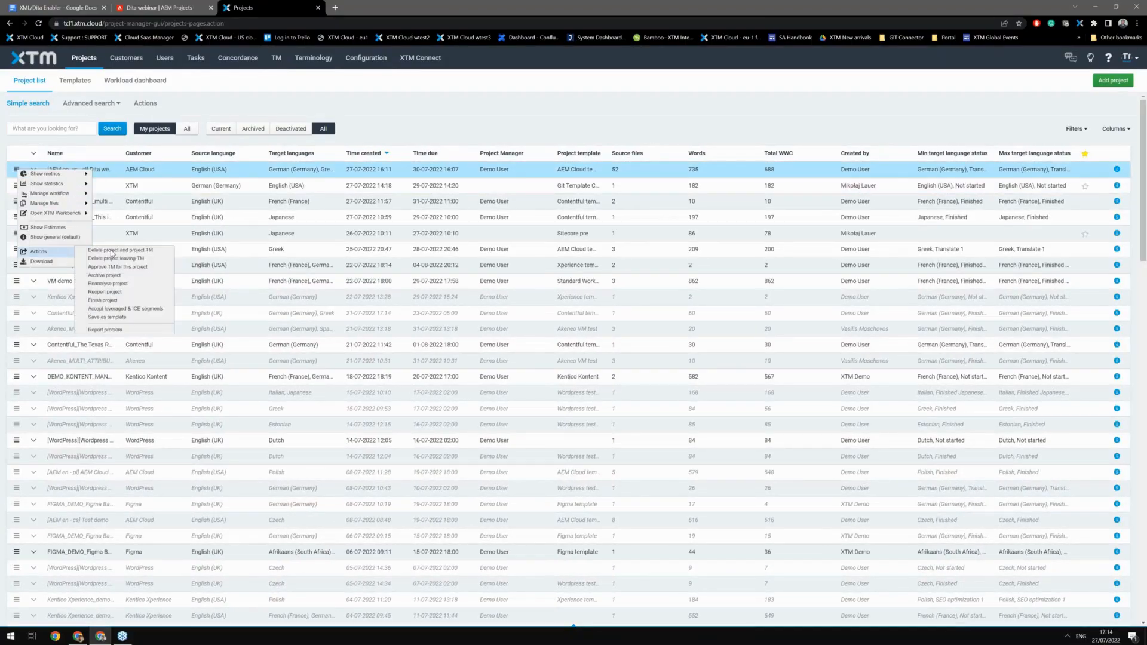
pyautogui.click(110, 300)
pyautogui.click(655, 377)
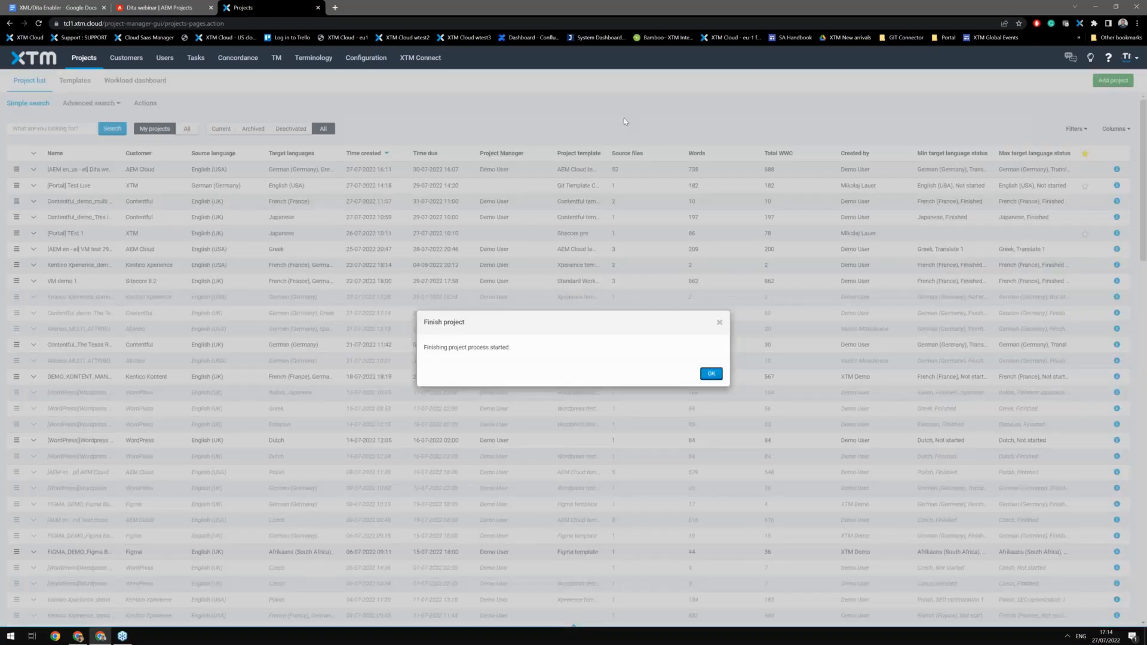
pyautogui.click(710, 373)
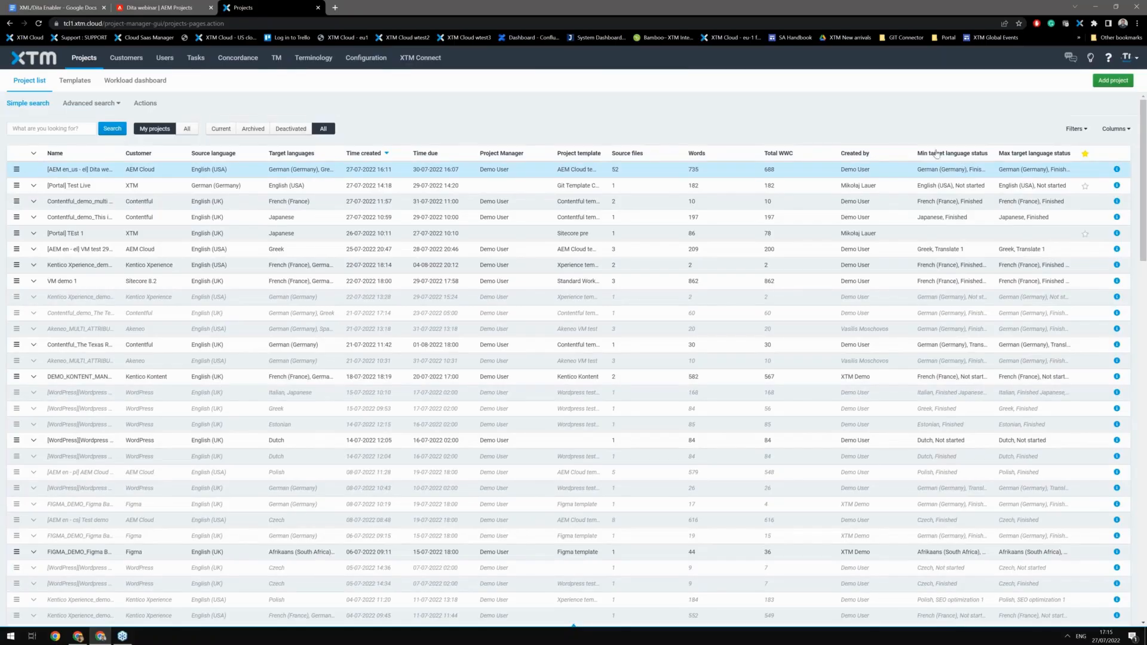
# Step: Return to the Dita webinar project in AEM and reload the page
pyautogui.click(169, 8)
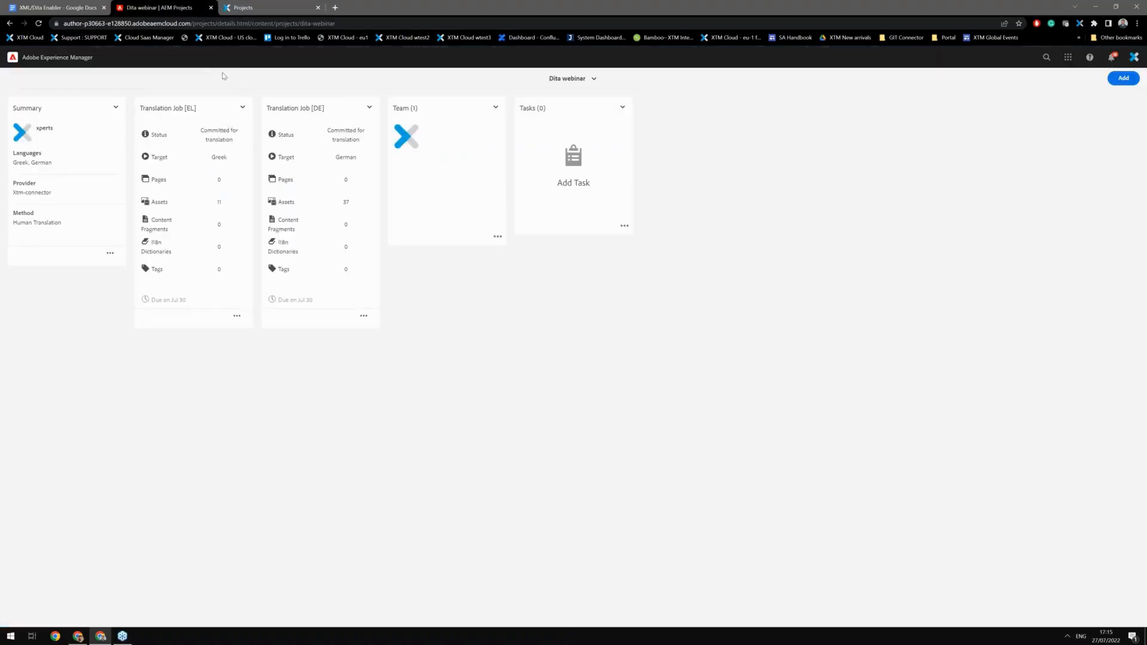
pyautogui.click(38, 25)
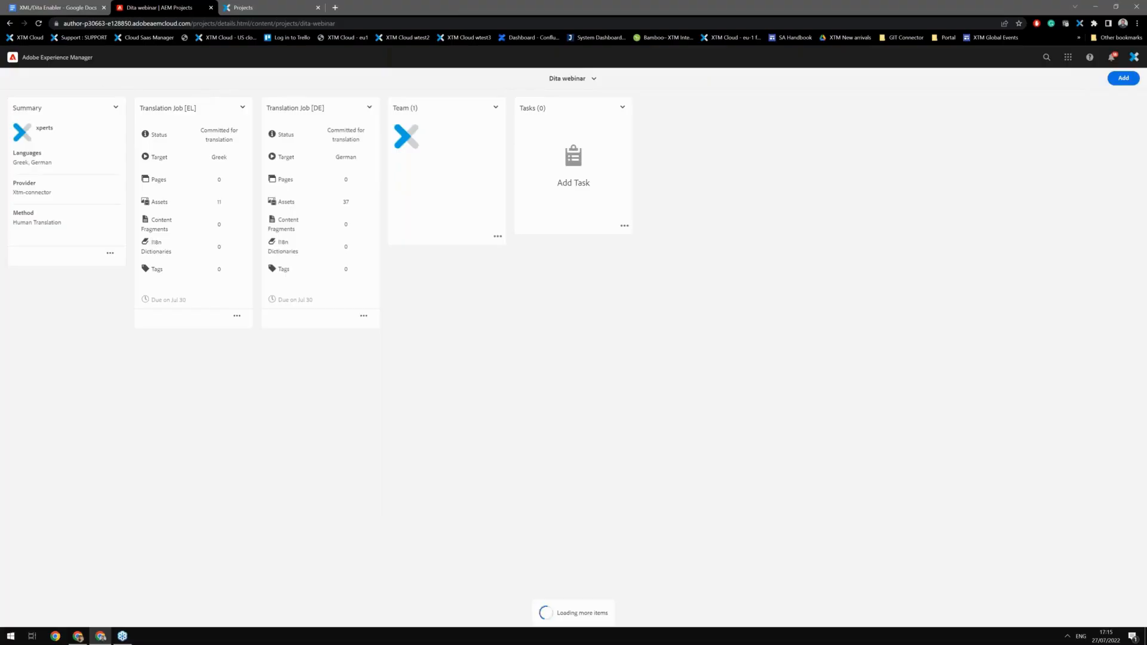
pyautogui.click(37, 24)
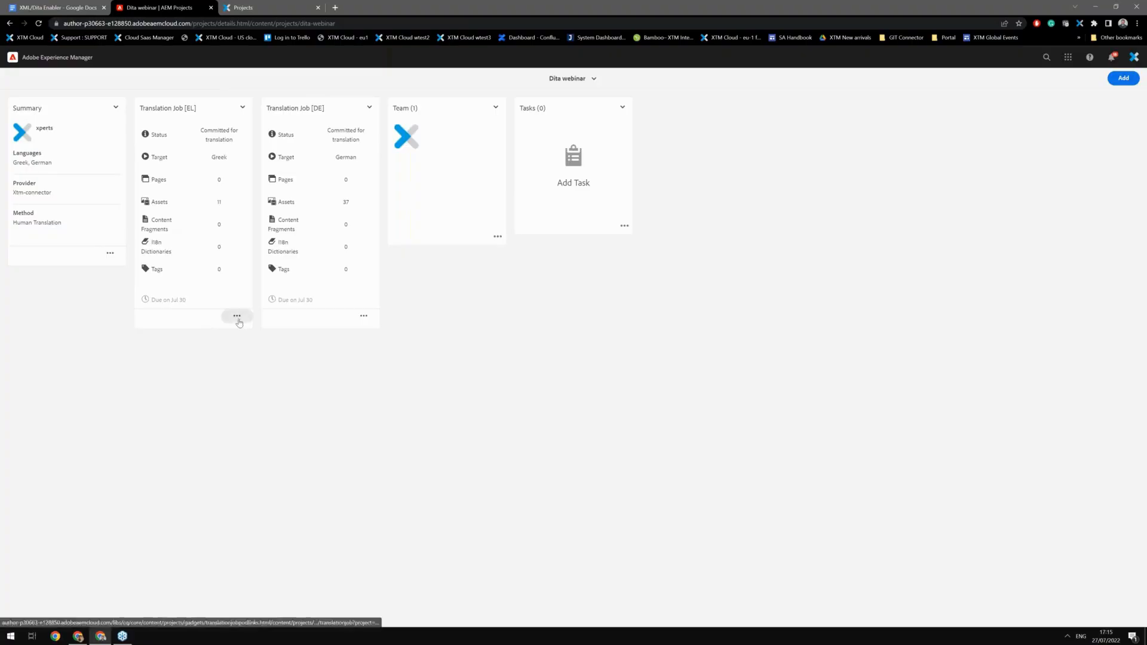
pyautogui.click(8, 25)
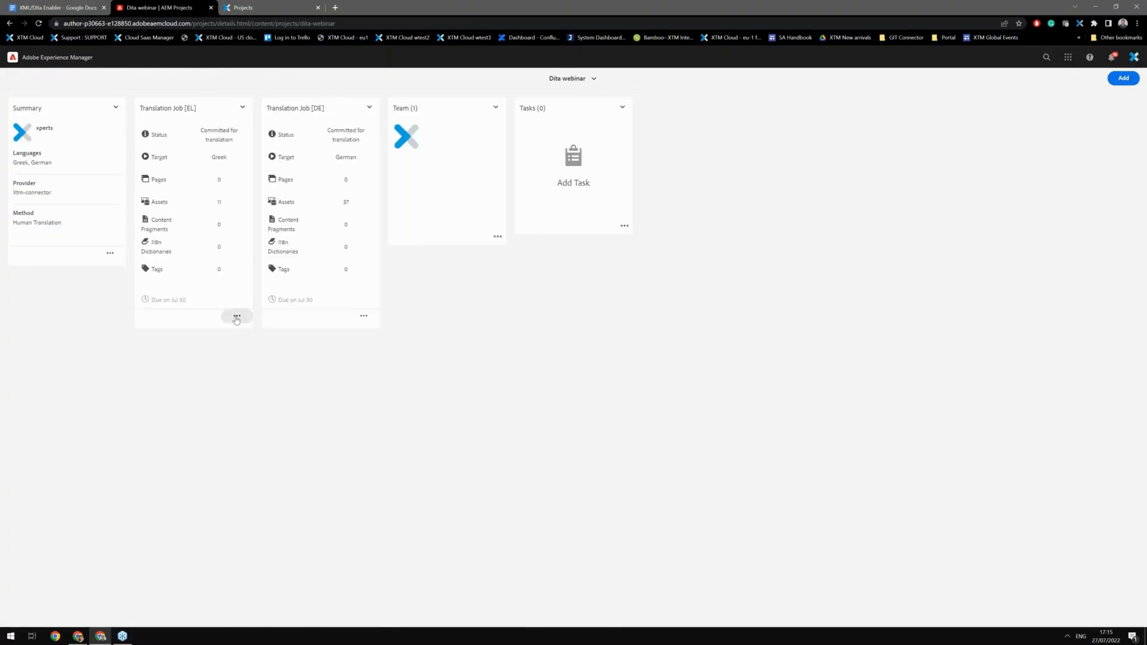
# Step: Open the Greek translation job's file list, inspect its items, and go back to the Dita webinar project
pyautogui.click(236, 316)
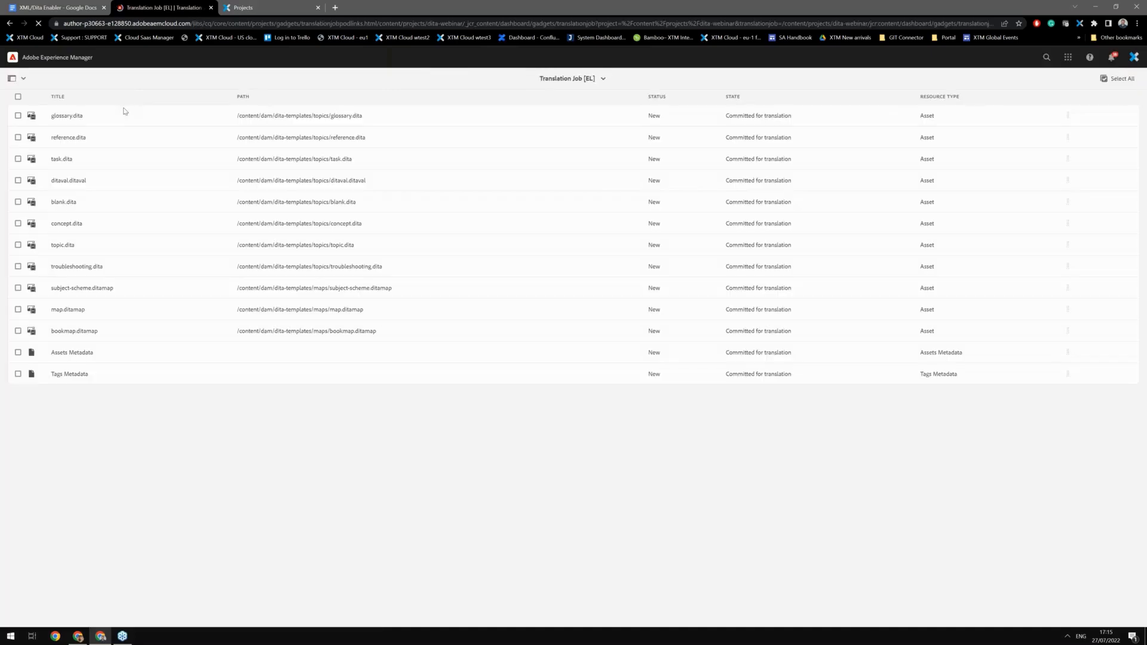
pyautogui.click(17, 116)
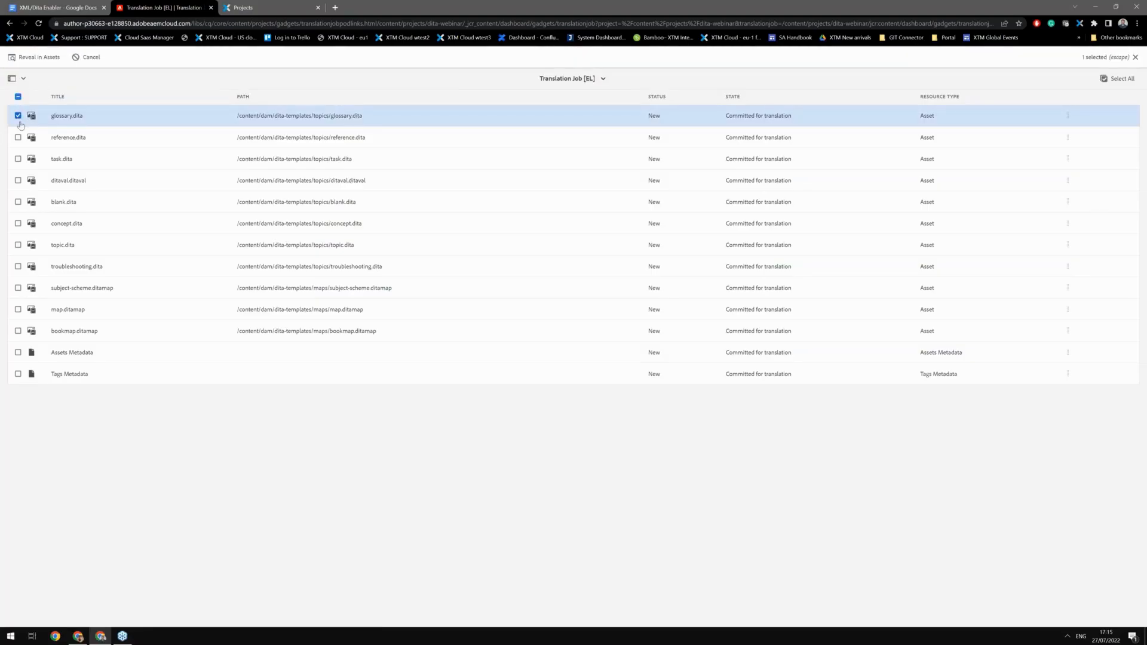
pyautogui.click(18, 116)
pyautogui.click(17, 138)
pyautogui.click(18, 138)
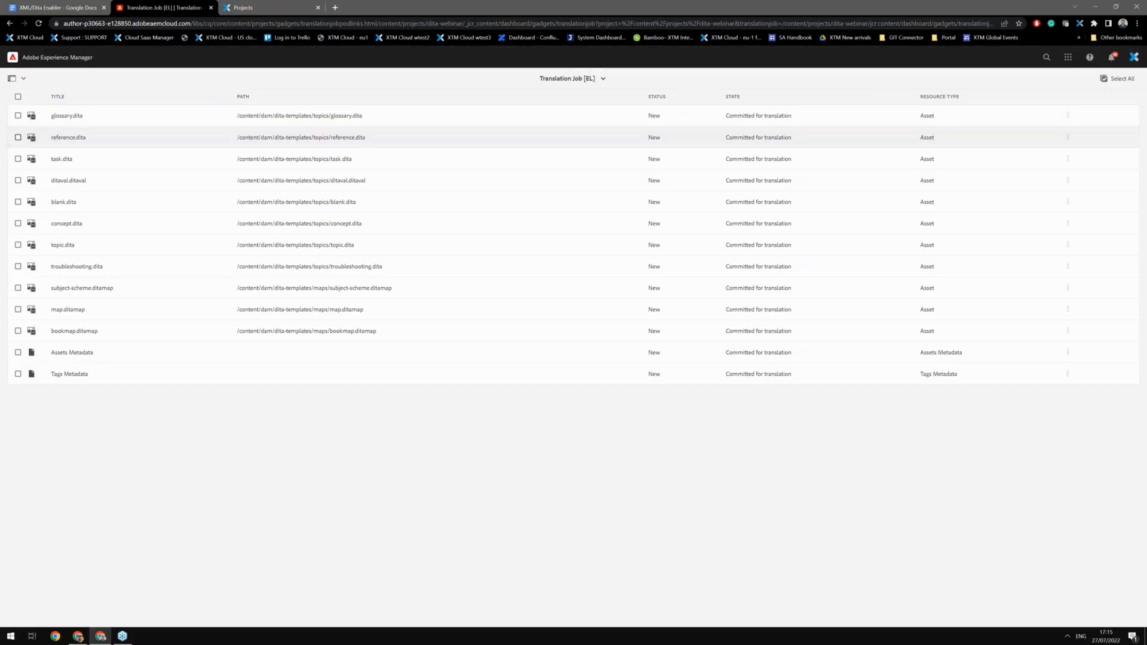
pyautogui.click(18, 180)
pyautogui.click(18, 180)
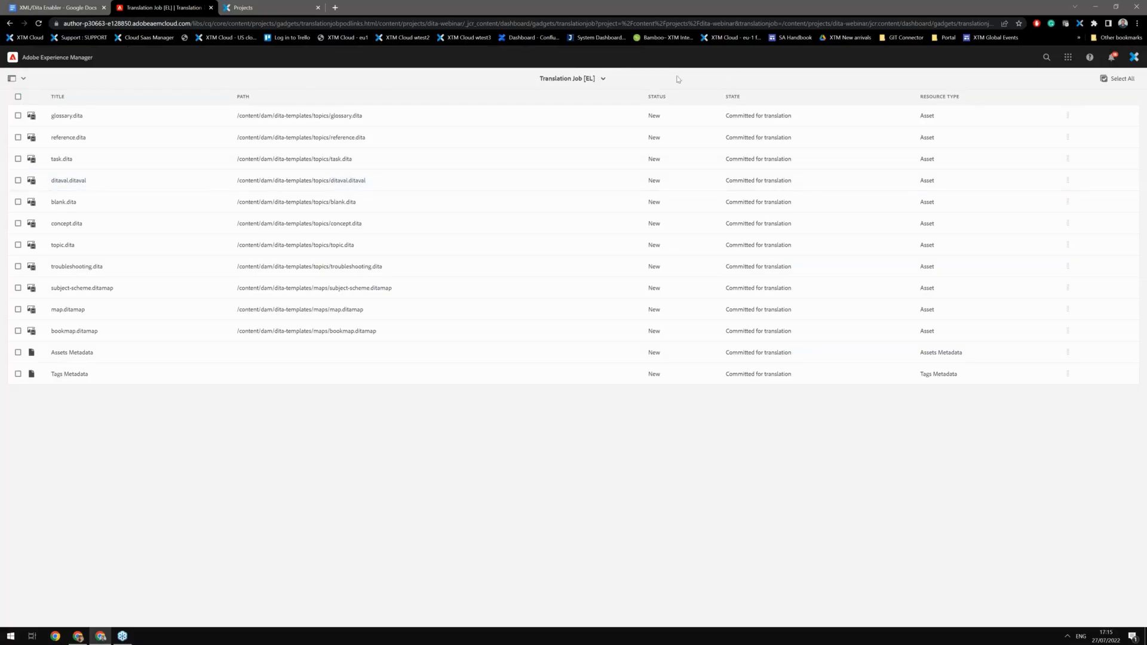
pyautogui.click(588, 79)
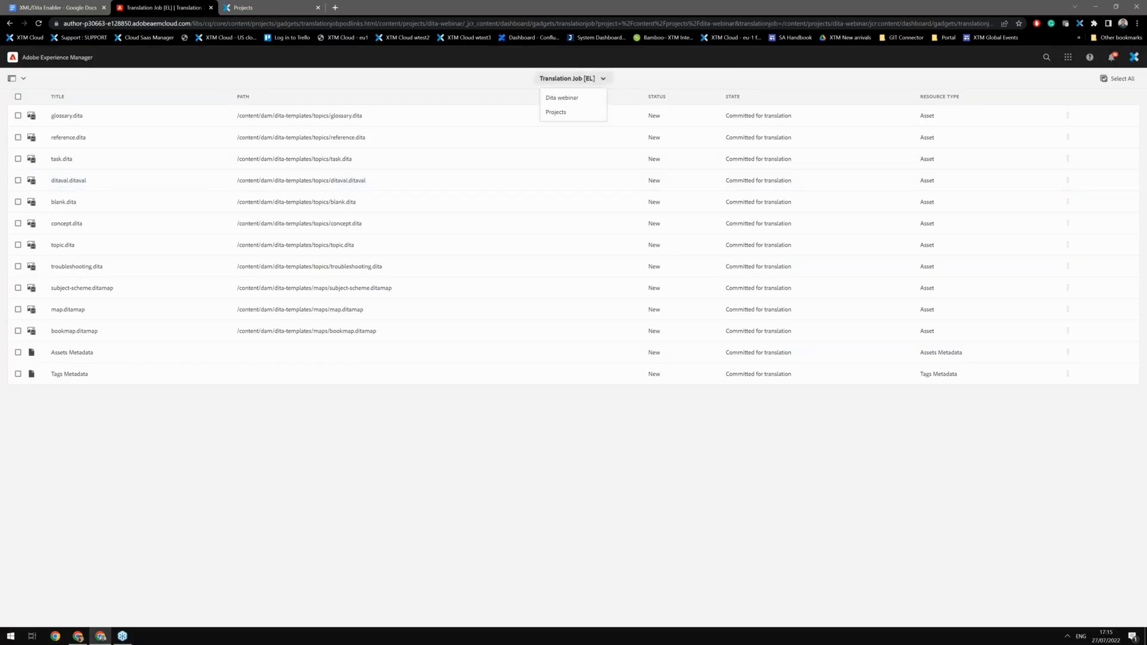
pyautogui.click(574, 100)
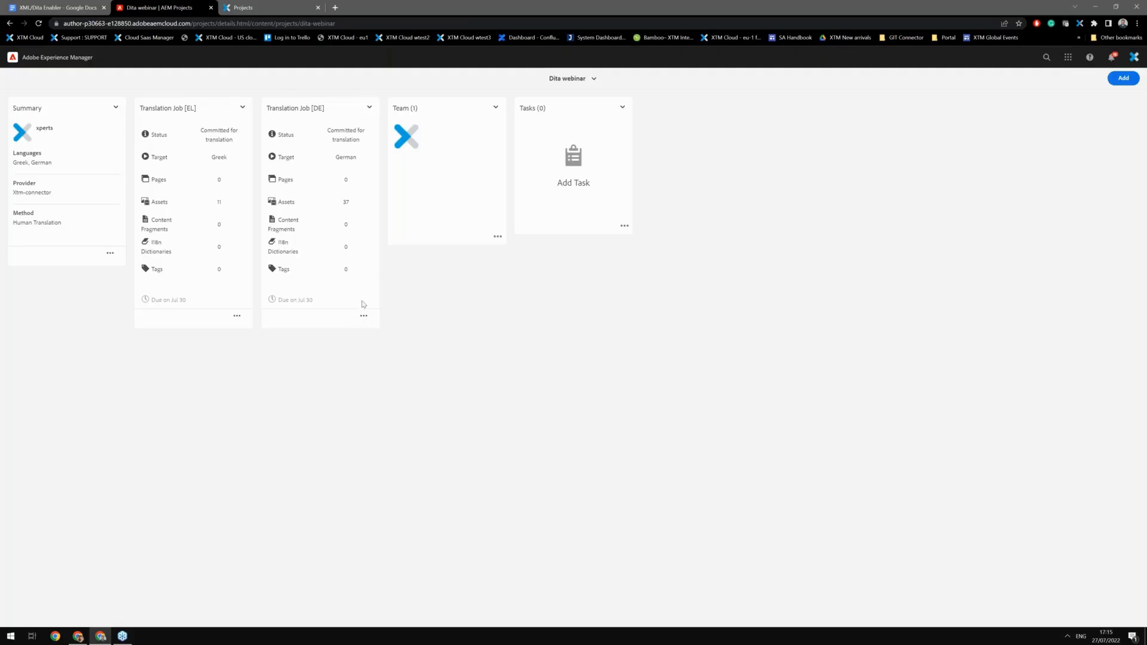
# Step: Open the German translation job, preview reference.dita in Assets, and close the preview tab
pyautogui.click(363, 315)
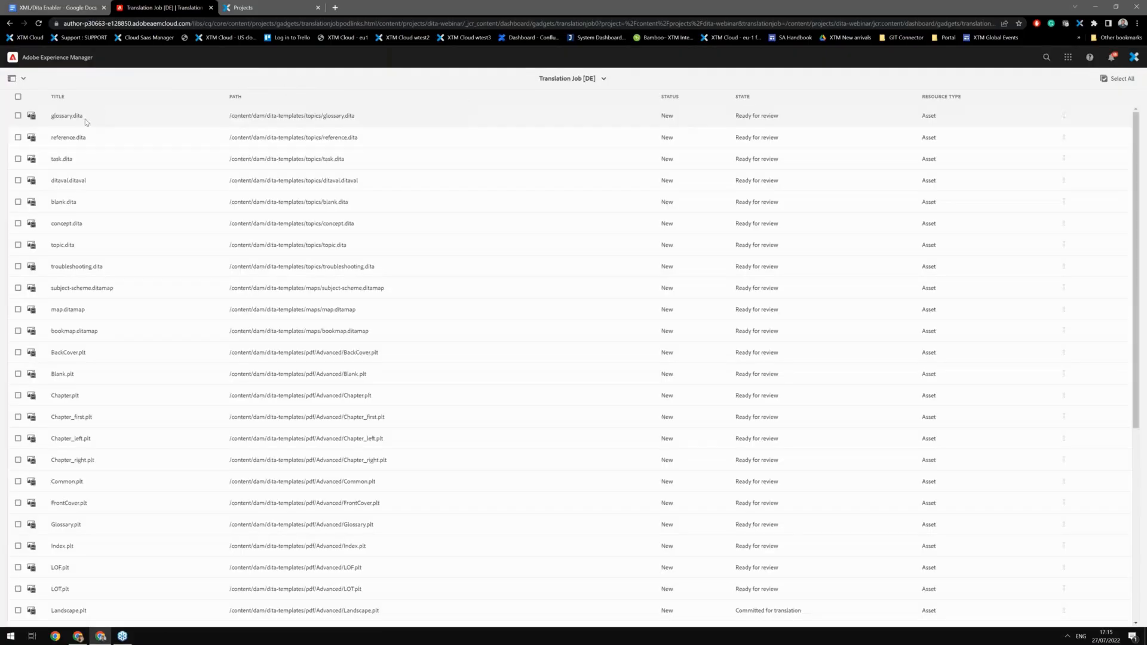
pyautogui.click(18, 138)
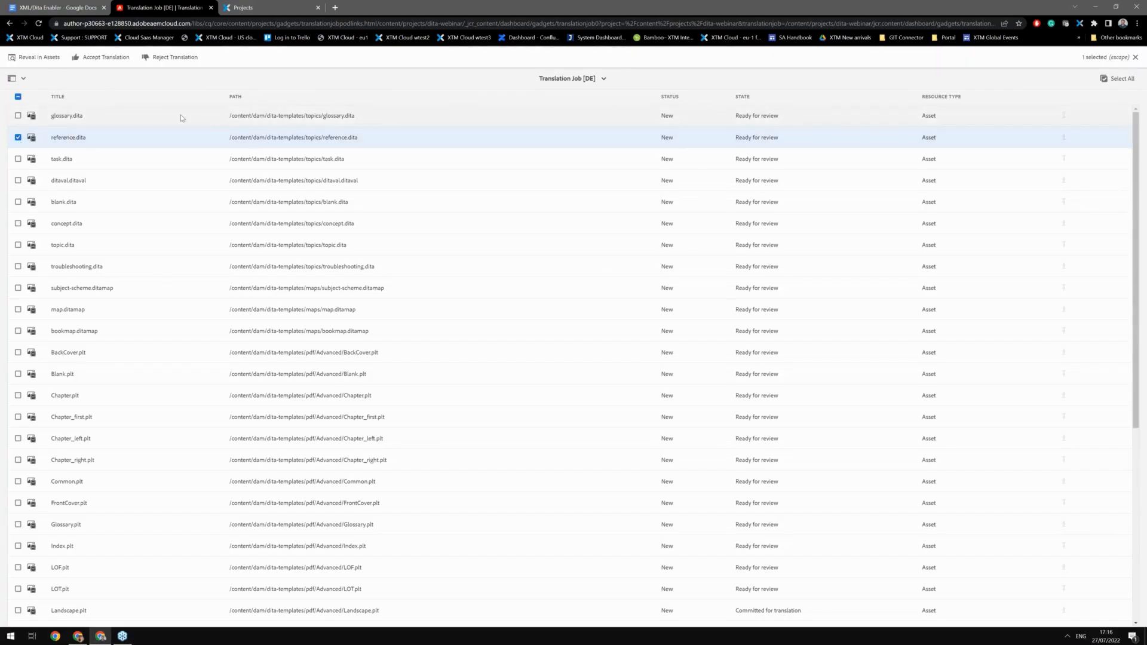
pyautogui.click(34, 58)
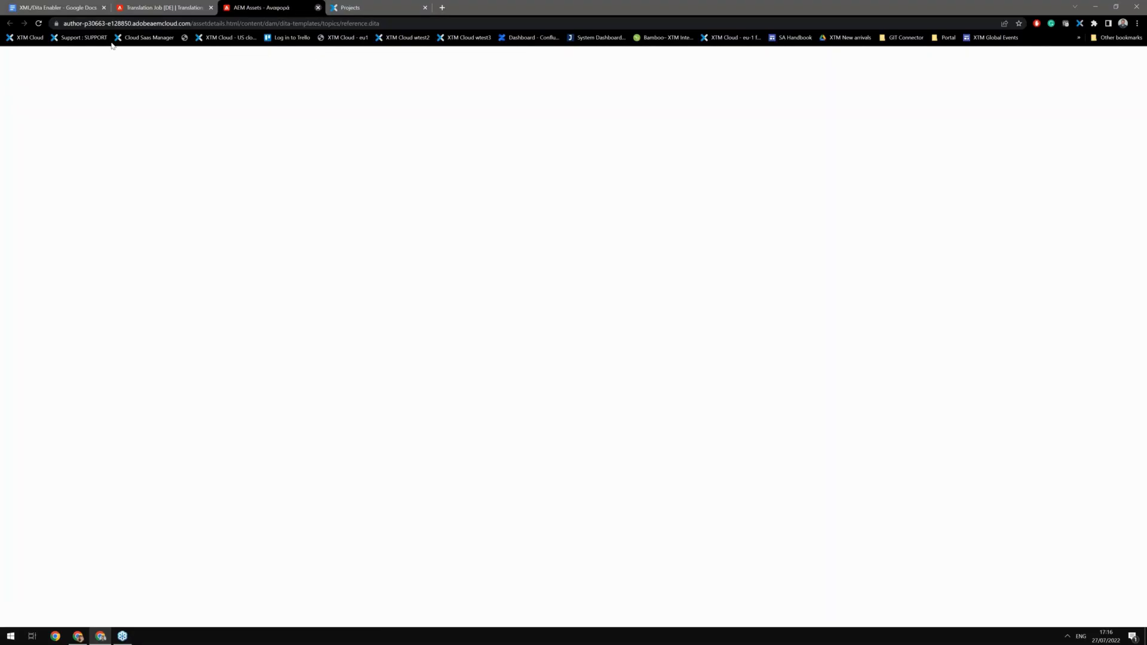
pyautogui.click(318, 7)
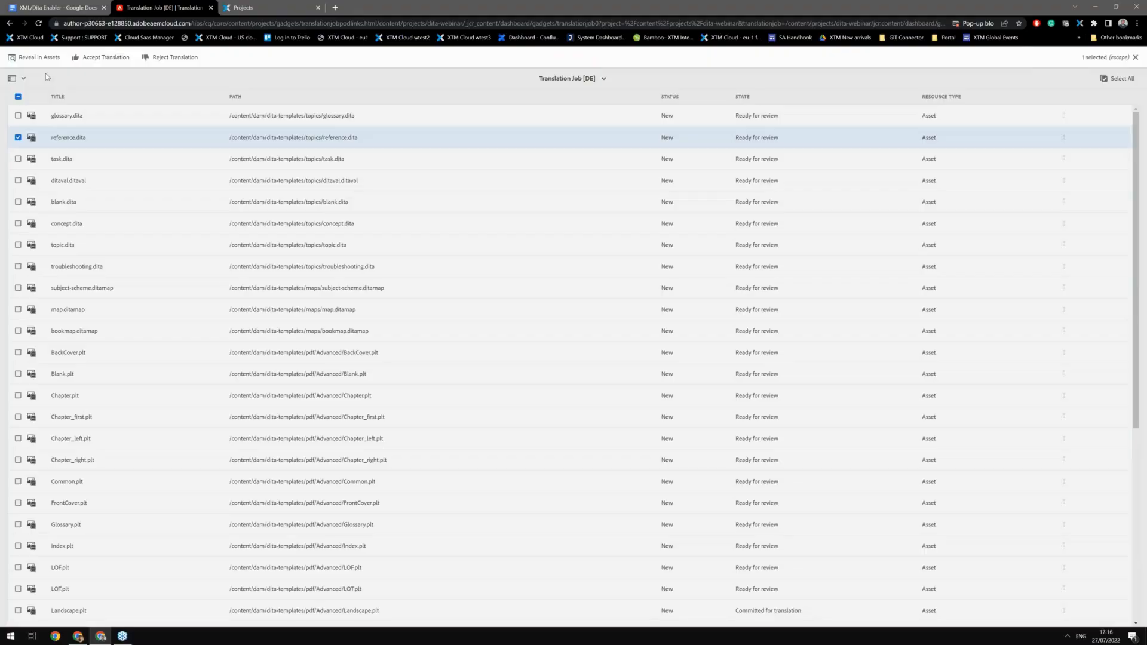
# Step: Try to reject the translation of reference.dita, cancelling the dialog
pyautogui.click(173, 57)
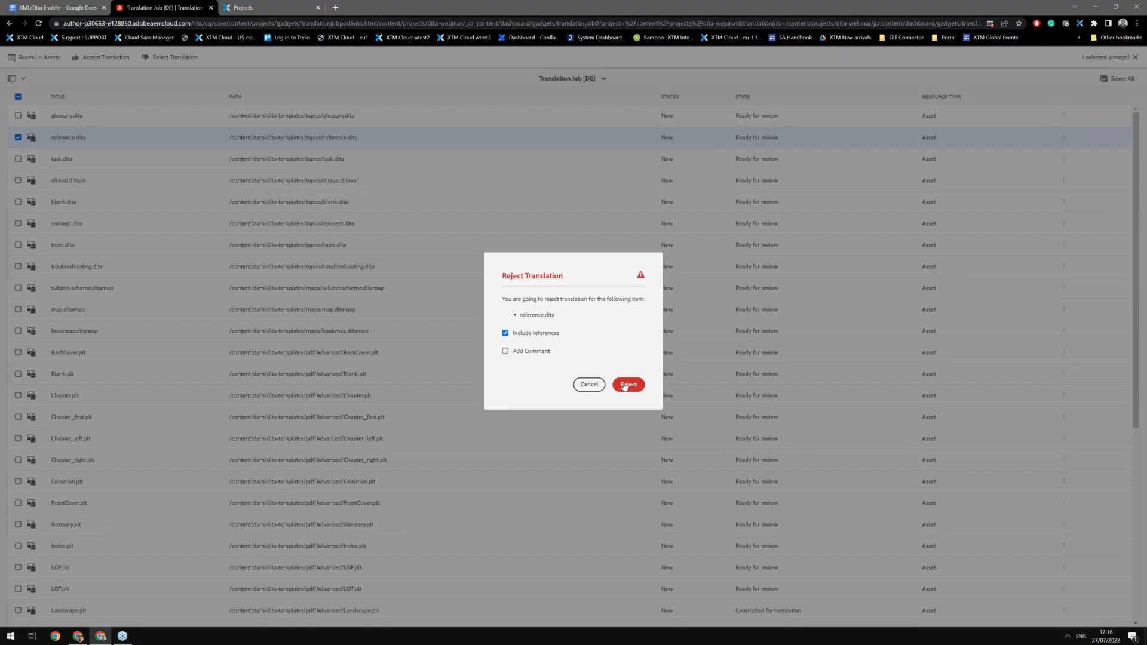
pyautogui.click(589, 384)
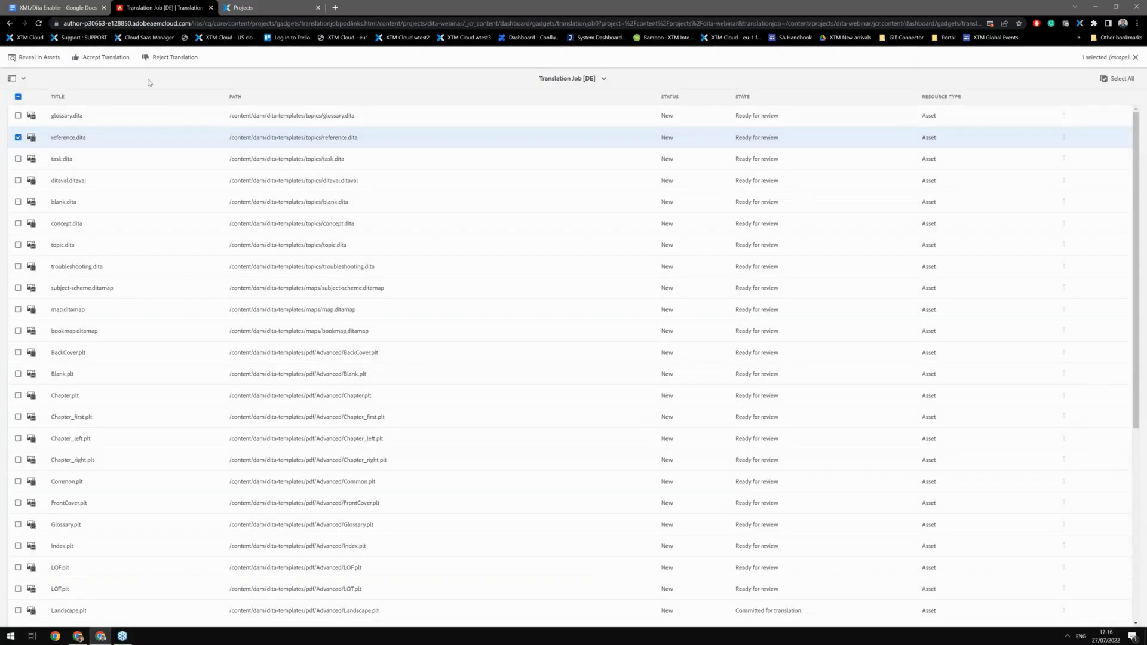
# Step: Navigate from the German translation job to the AEM Projects list
pyautogui.click(604, 81)
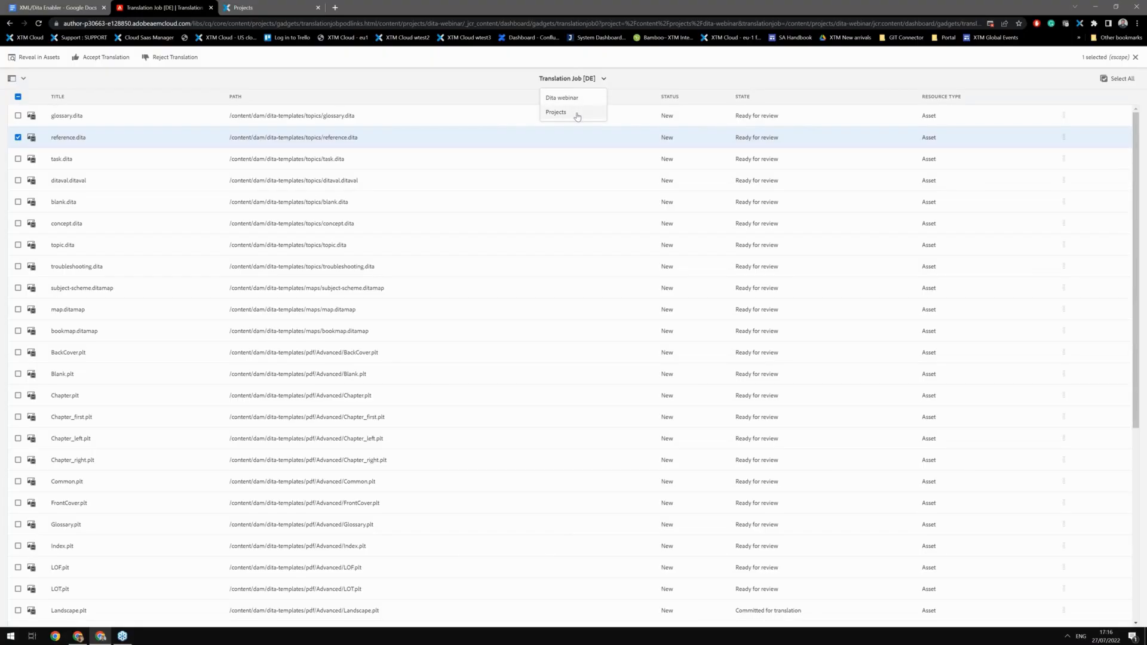
pyautogui.click(575, 113)
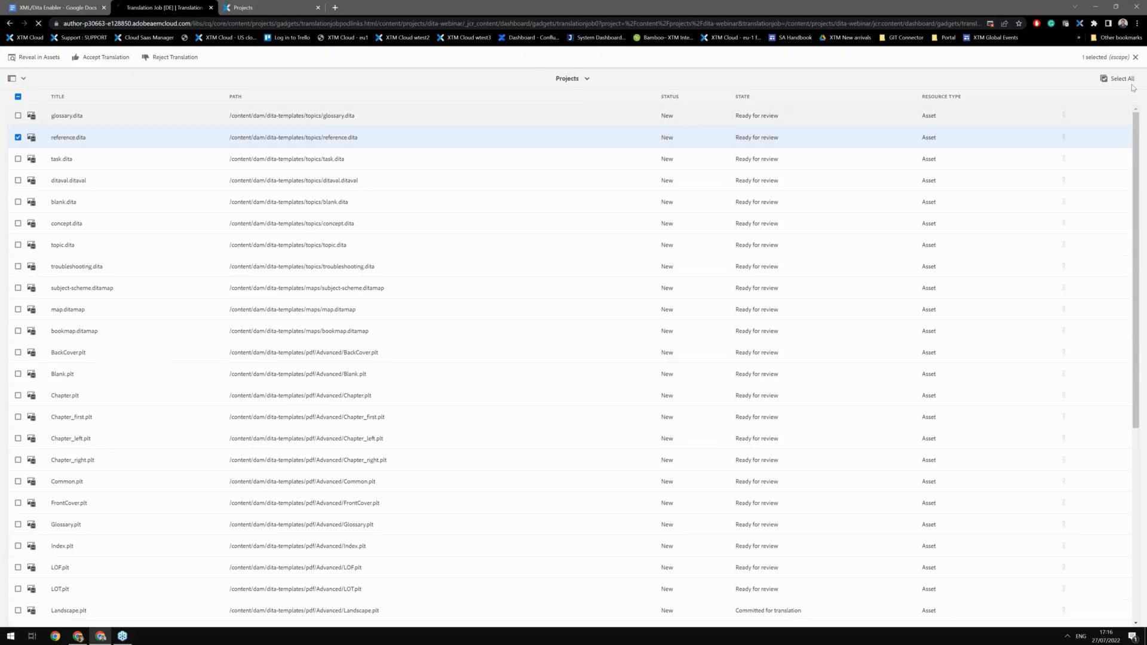